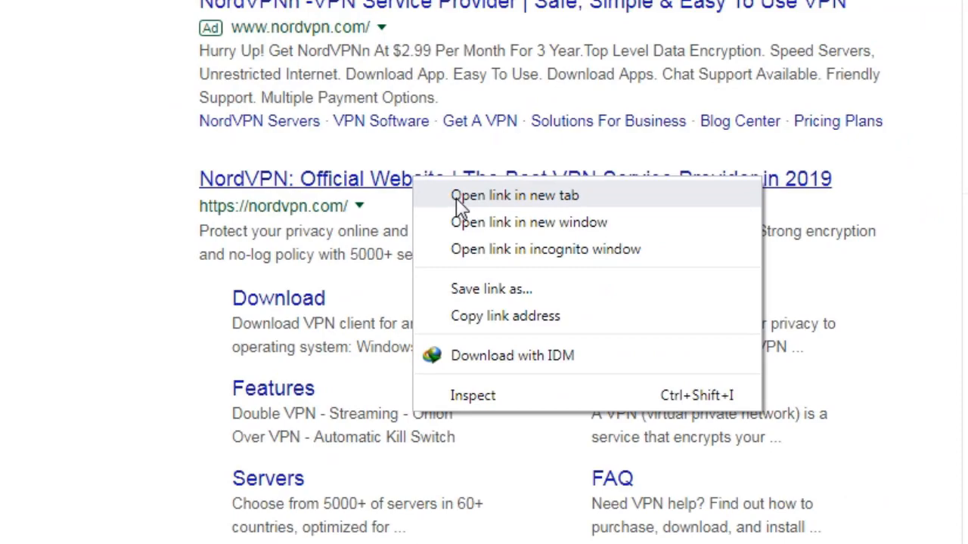
Step: Open the official NordVPN website and review the plans and payment options on its order page
left_click(287, 13)
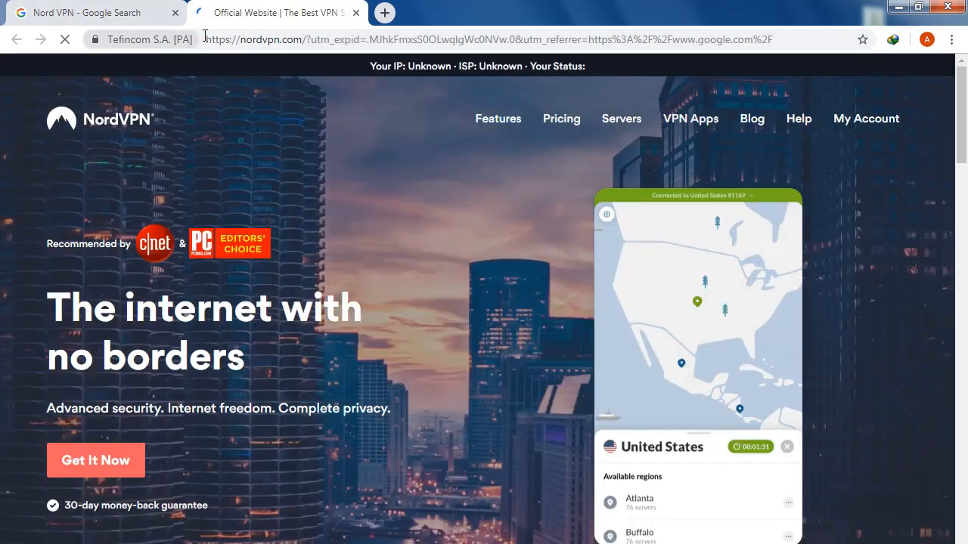
scroll(296, 356, "down", 4)
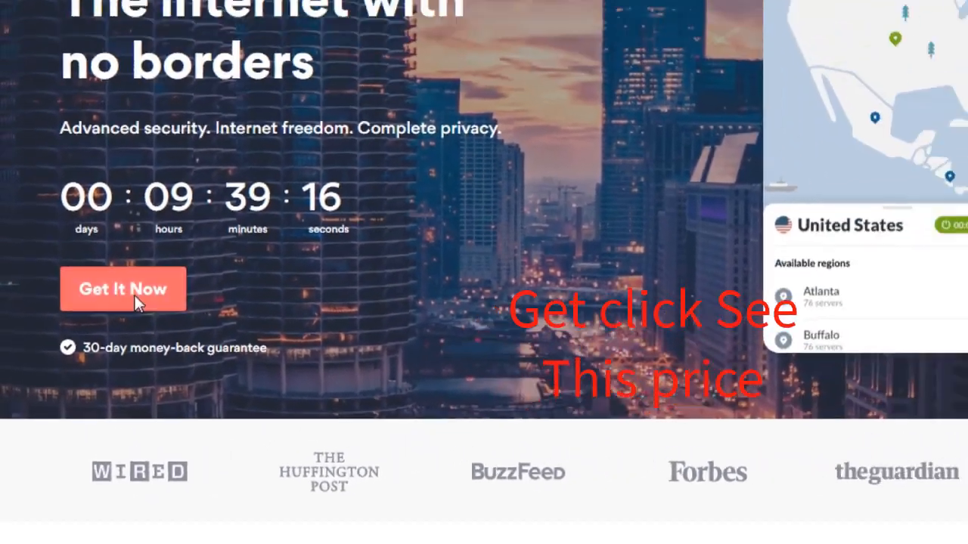
left_click(134, 294)
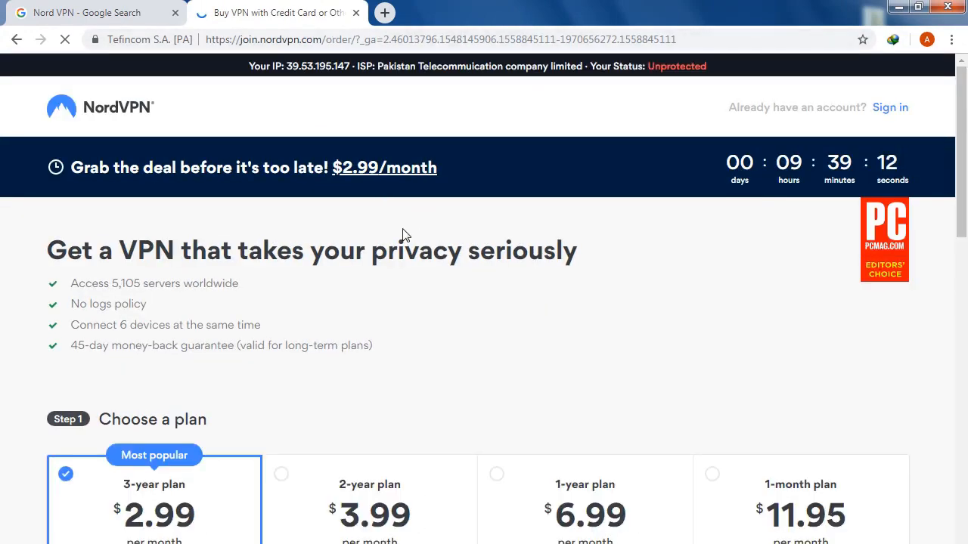
scroll(402, 236, "down", 10)
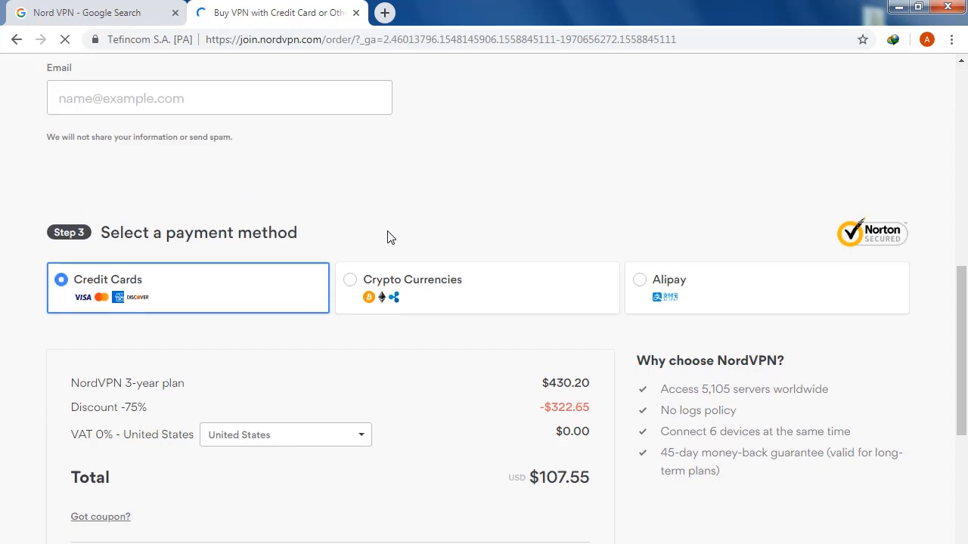
scroll(389, 237, "up", 10)
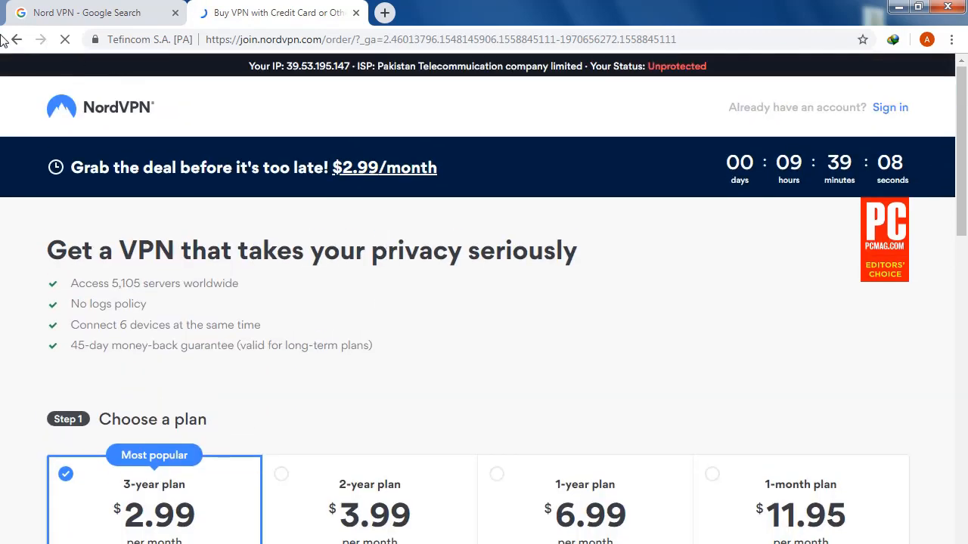
left_click(14, 44)
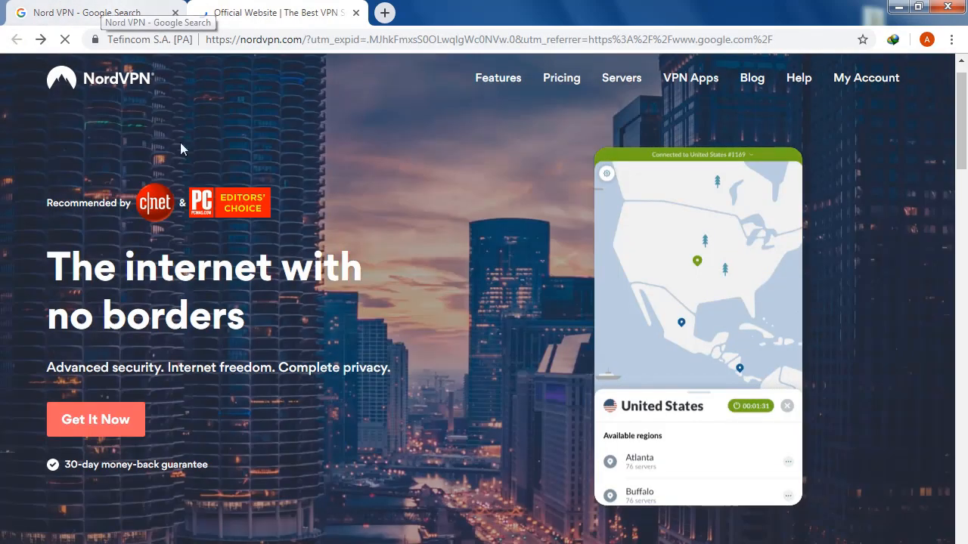
Step: Open the NordVPN Download page from the Google results in a new tab and close the official website tab
left_click(83, 12)
right_click(199, 392)
left_click(262, 401)
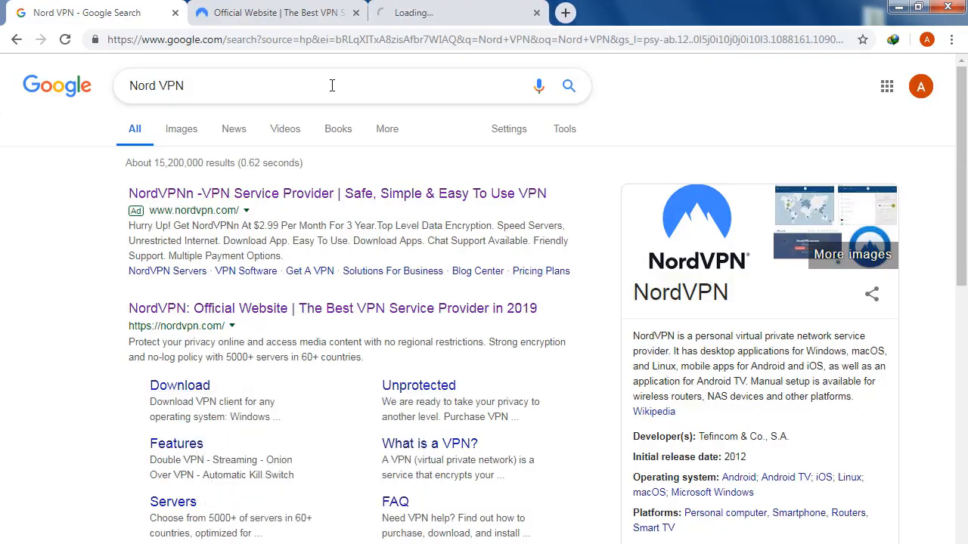
left_click(356, 12)
left_click(288, 12)
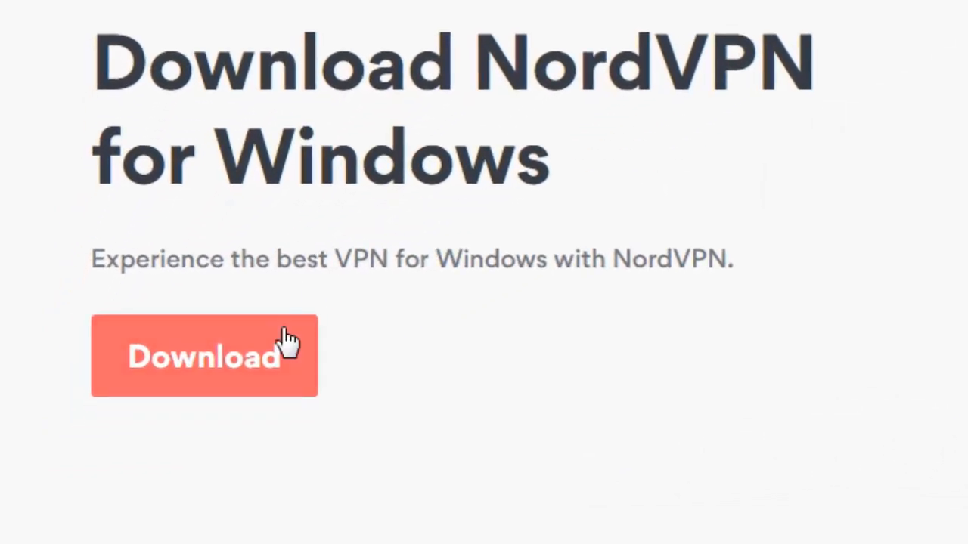
Step: Download the NordVPN for Windows installer, NordVPNSetup.exe, to the Desktop
left_click(289, 344)
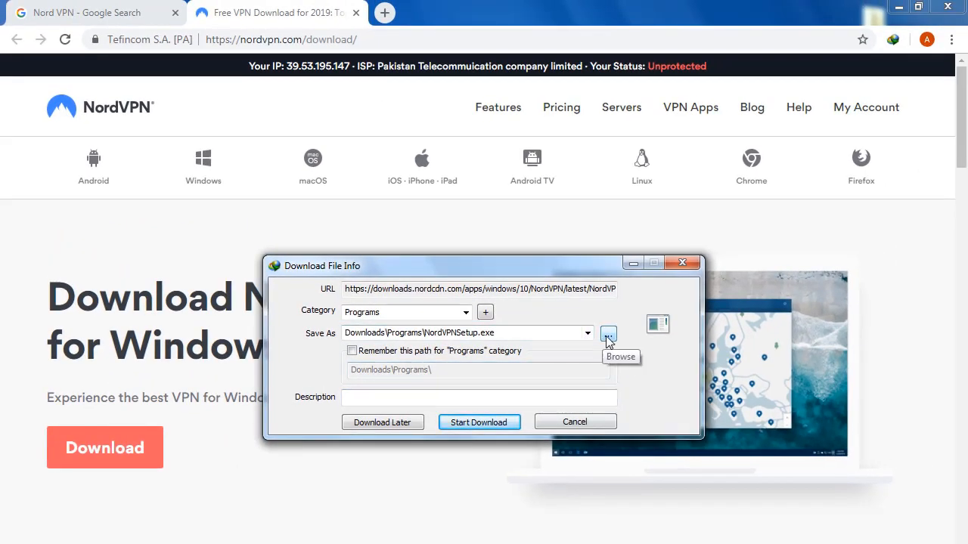
left_click(609, 336)
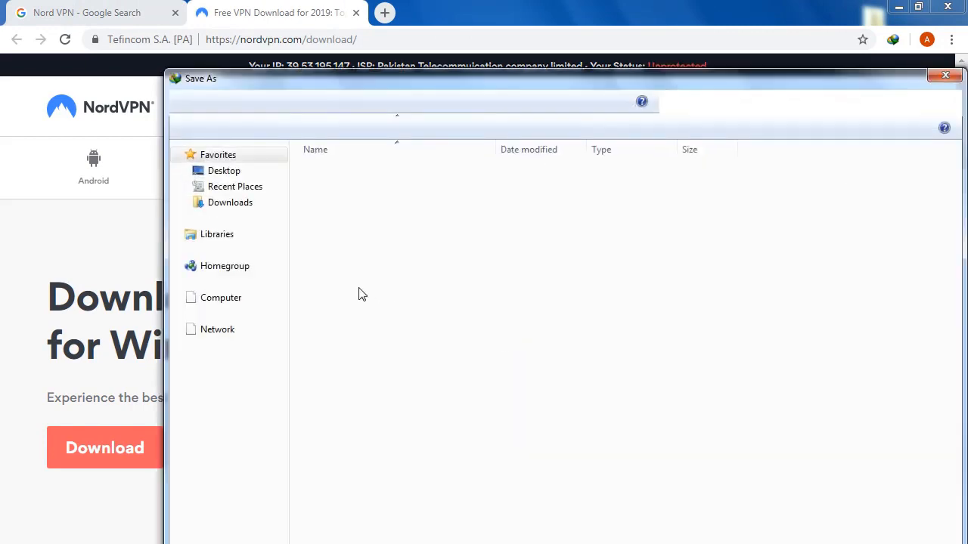
left_click(246, 173)
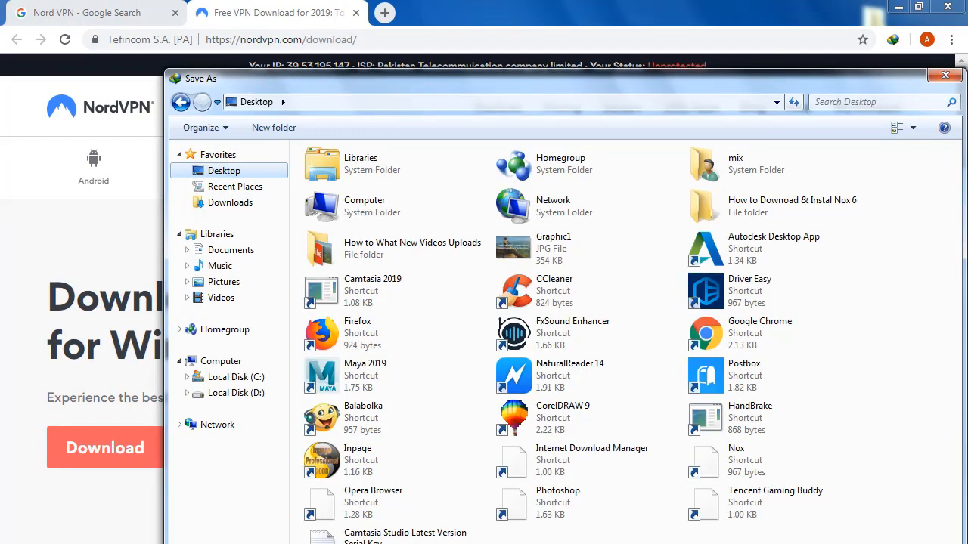
key("Return")
left_click(484, 423)
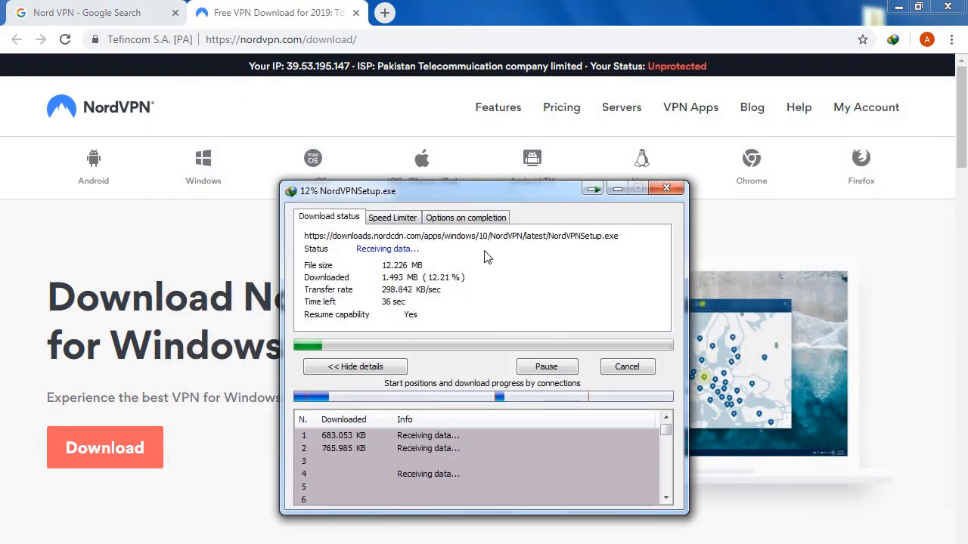
Step: Minimize the browser and look over the installer download's status, speed limiter and completion options
left_click(462, 217)
left_click(392, 217)
left_click(330, 217)
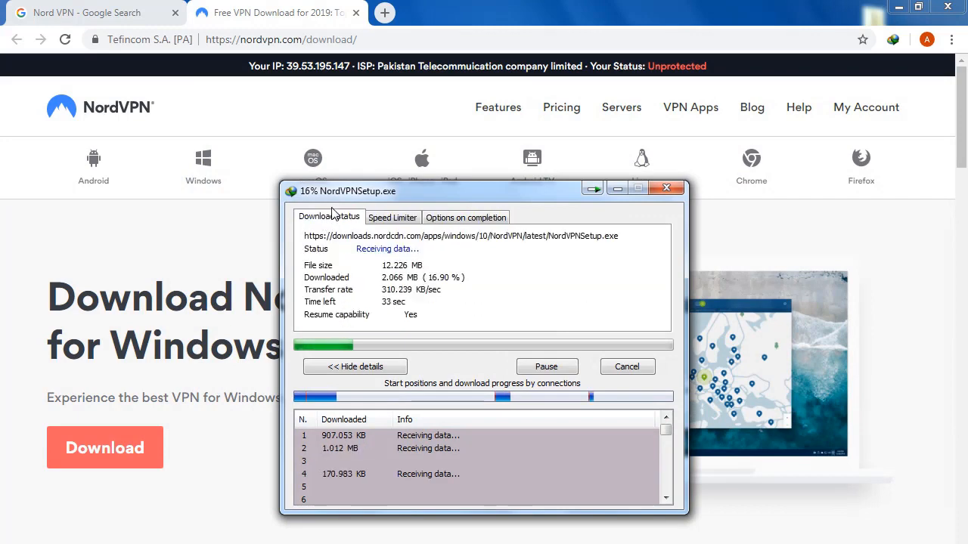
left_click(899, 6)
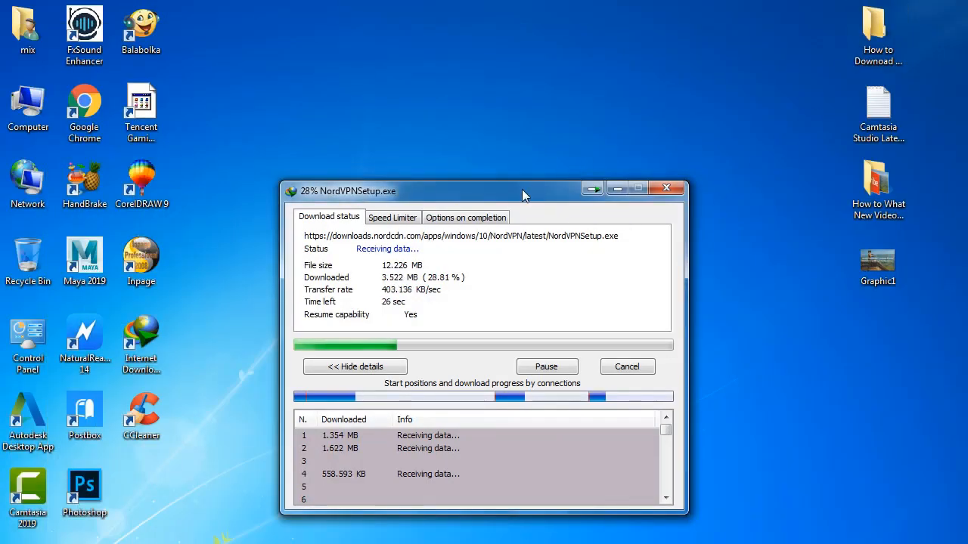
left_click_drag(522, 192, 641, 150)
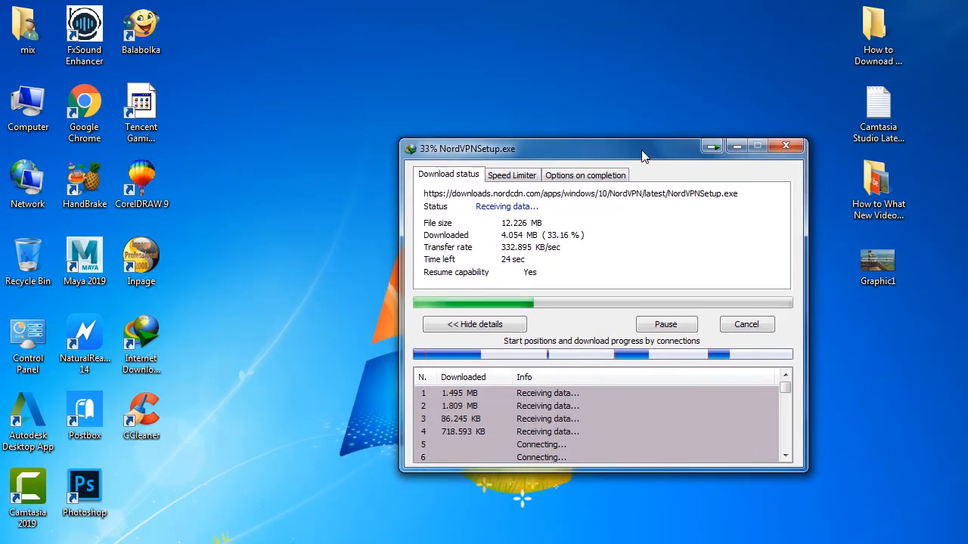
left_click(571, 176)
left_click(521, 176)
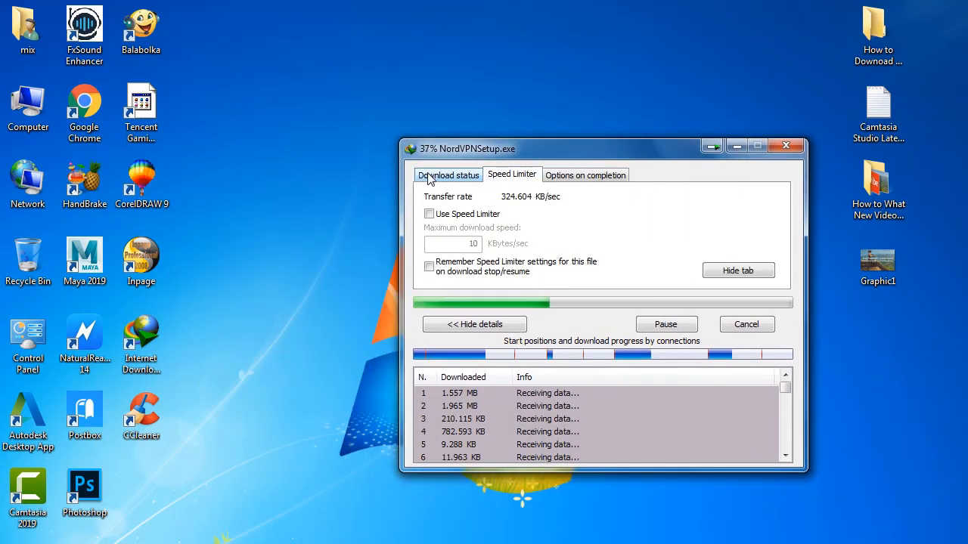
left_click(446, 177)
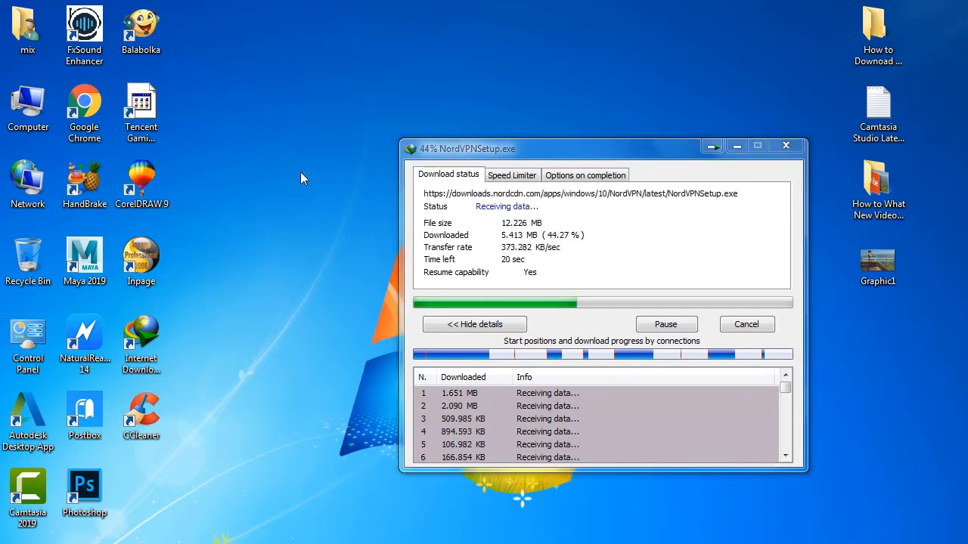
right_click(300, 172)
left_click(333, 216)
right_click(265, 176)
left_click(302, 218)
right_click(267, 186)
left_click(302, 228)
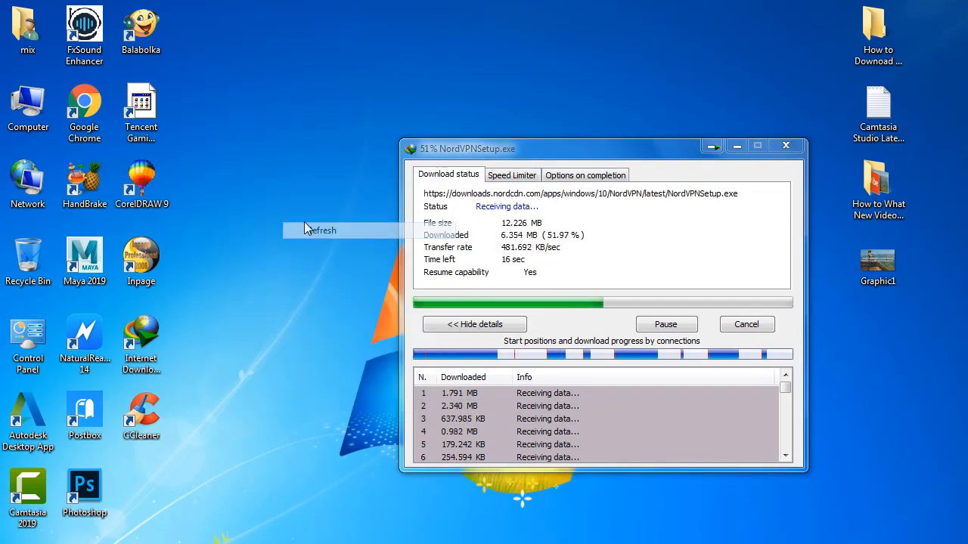
right_click(303, 219)
left_click(337, 262)
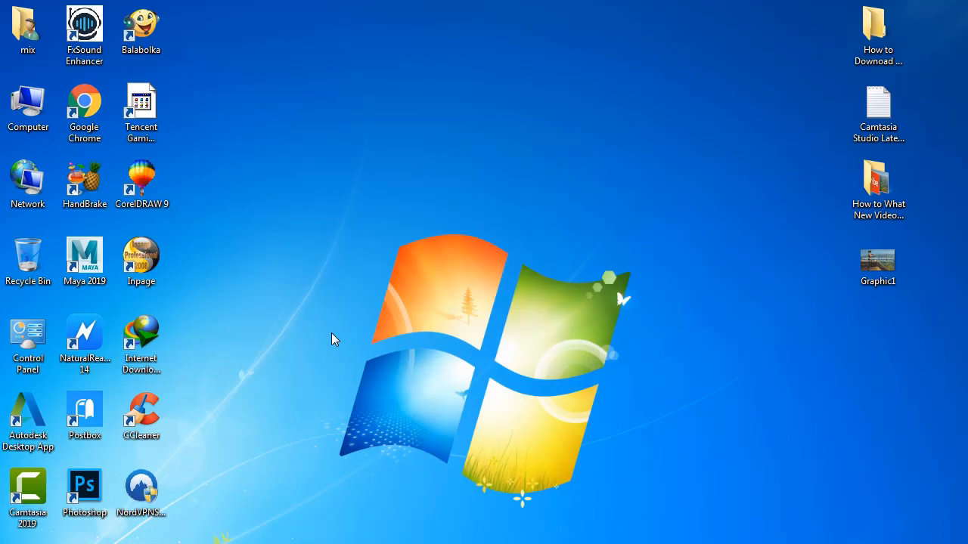
right_click(308, 299)
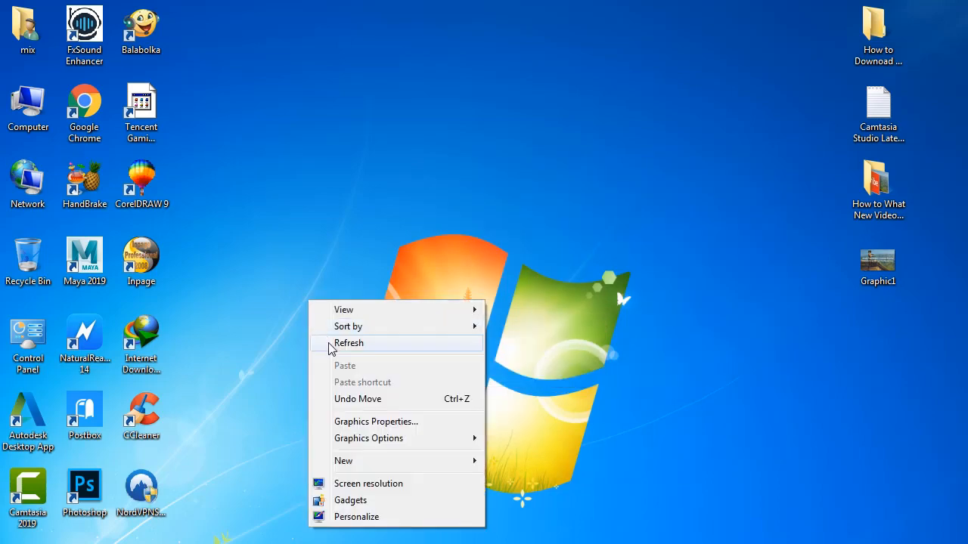
right_click(324, 333)
left_click(371, 380)
Step: Move the NordVPNSetup file to an empty area of the desktop and refresh the desktop
left_click_drag(155, 492, 326, 259)
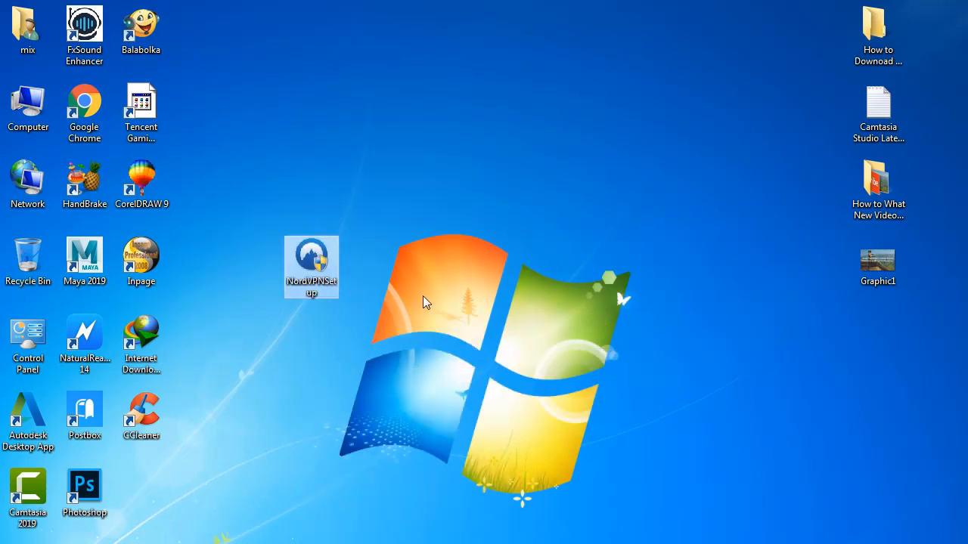
right_click(455, 297)
left_click(493, 339)
right_click(448, 323)
left_click(458, 358)
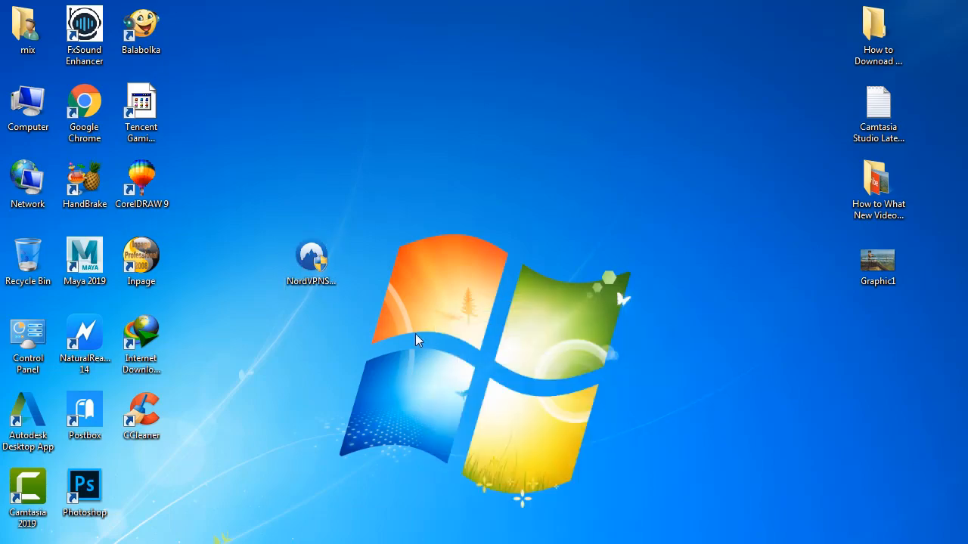
Step: Run NordVPNSetup as administrator and move its status window to the upper part of the desktop
right_click(327, 258)
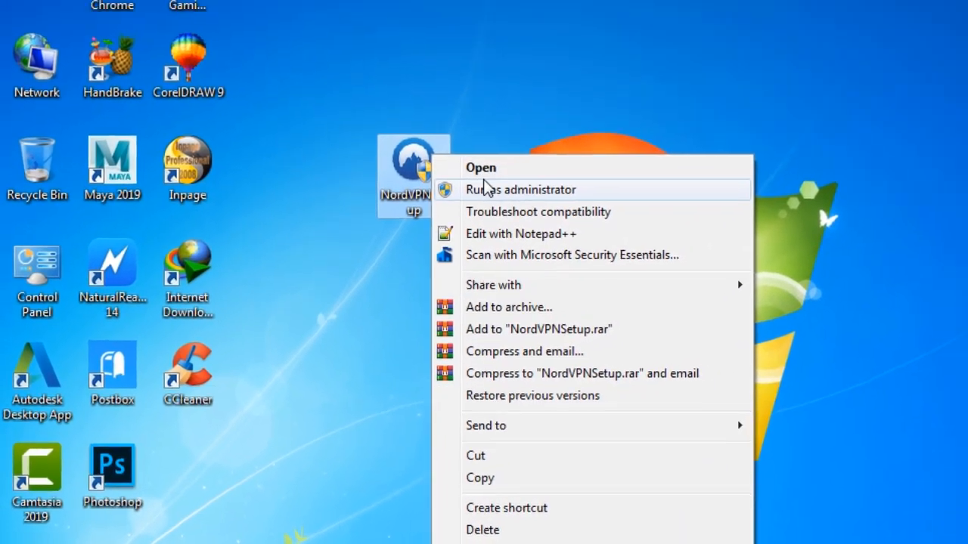
left_click(348, 277)
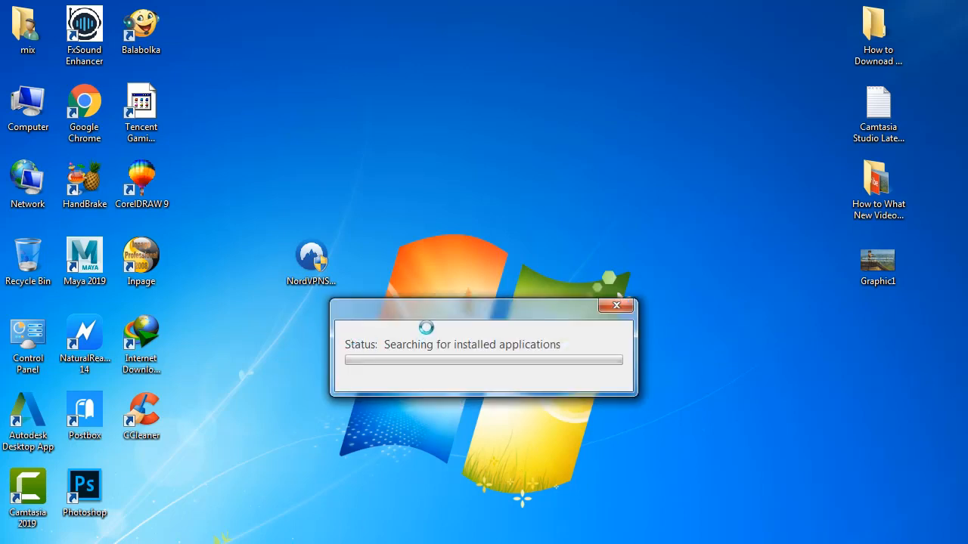
left_click_drag(440, 303, 458, 104)
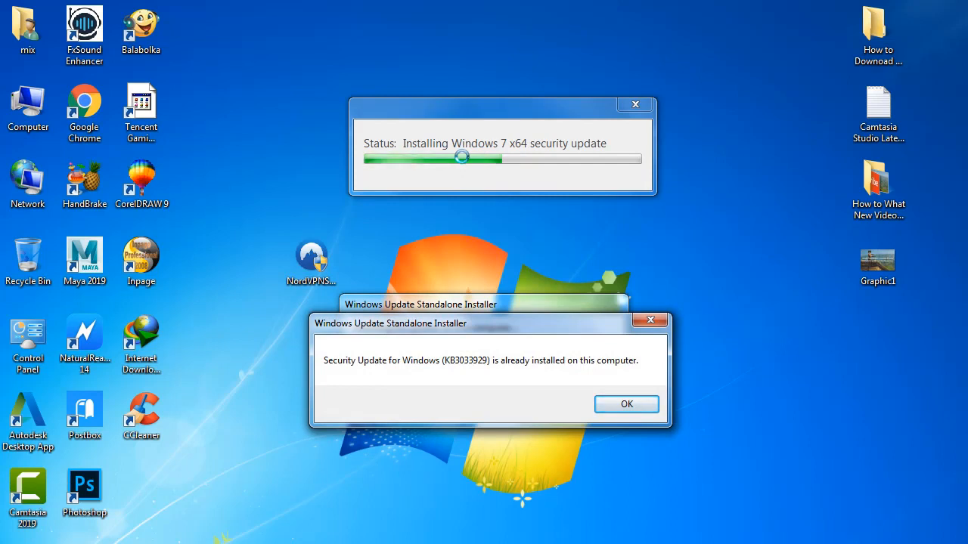
Step: Allow the TAP-NordVPN device software and install NordVPN in C:\Program Files (x86)\NordVPN\
left_click(627, 406)
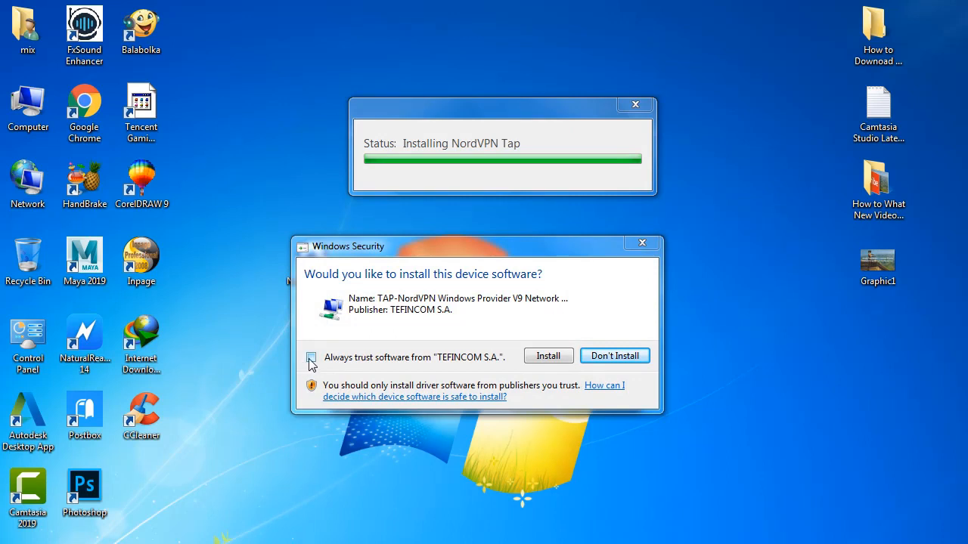
left_click(548, 357)
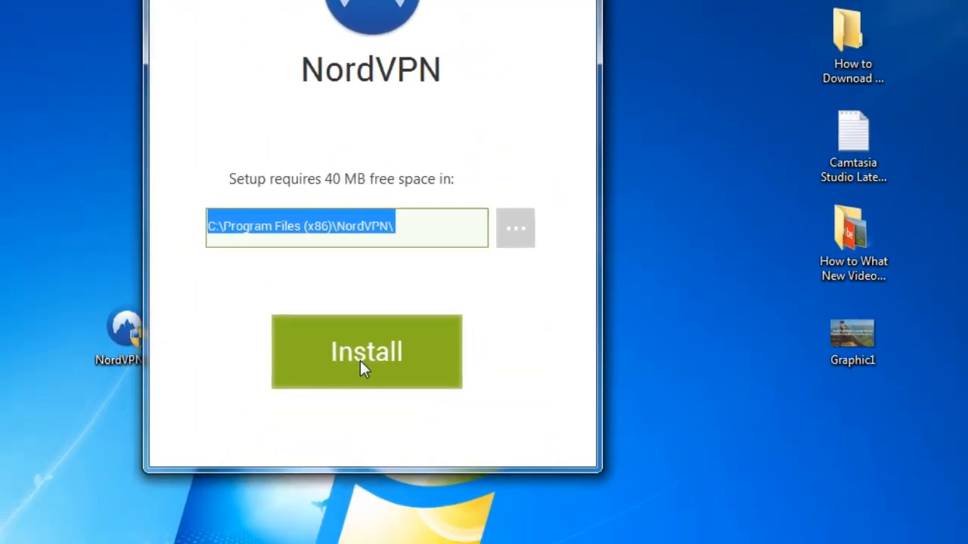
left_click(313, 394)
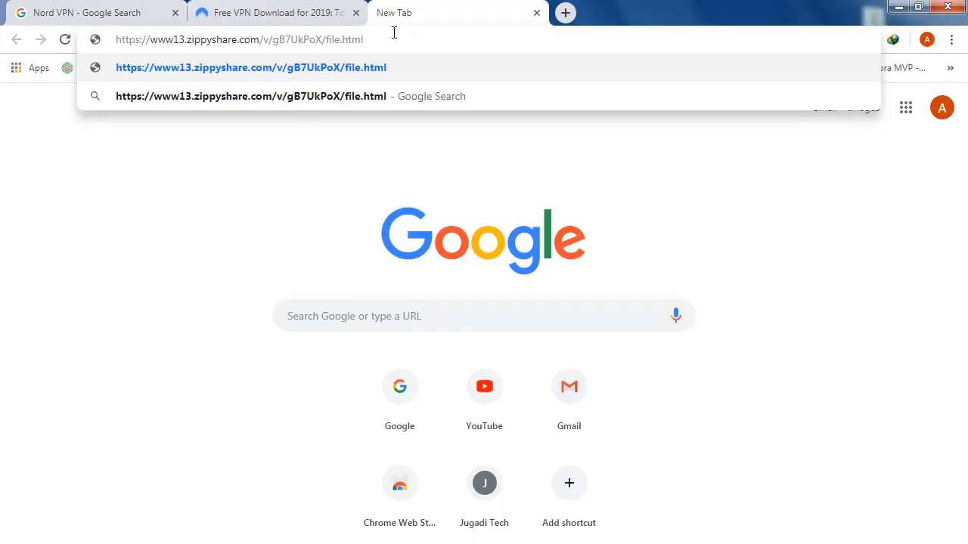
key("Return")
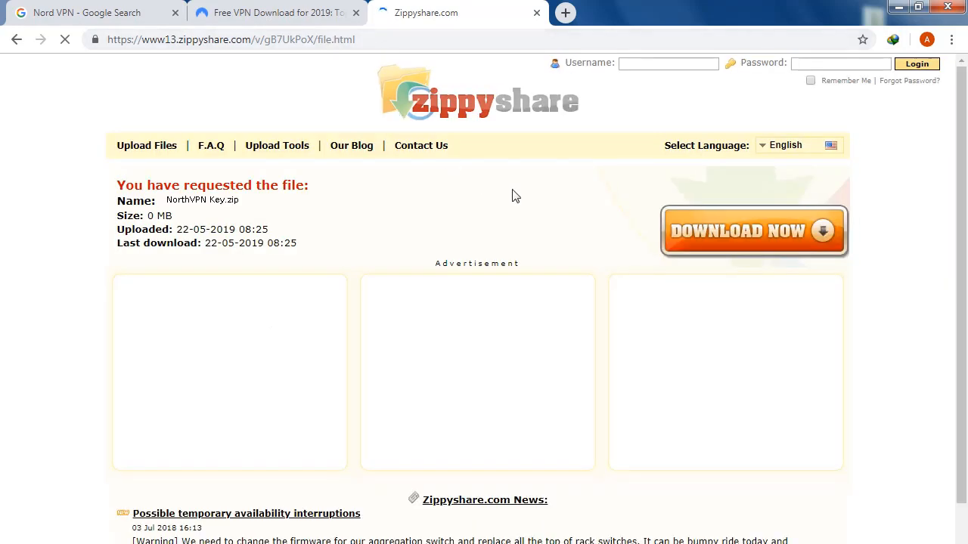
left_click(696, 231)
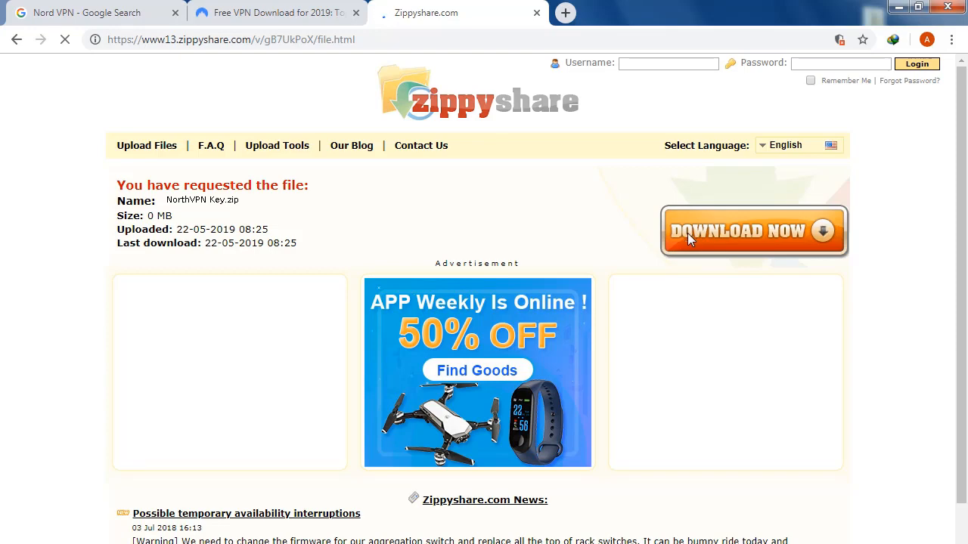
left_click(687, 233)
left_click(496, 6)
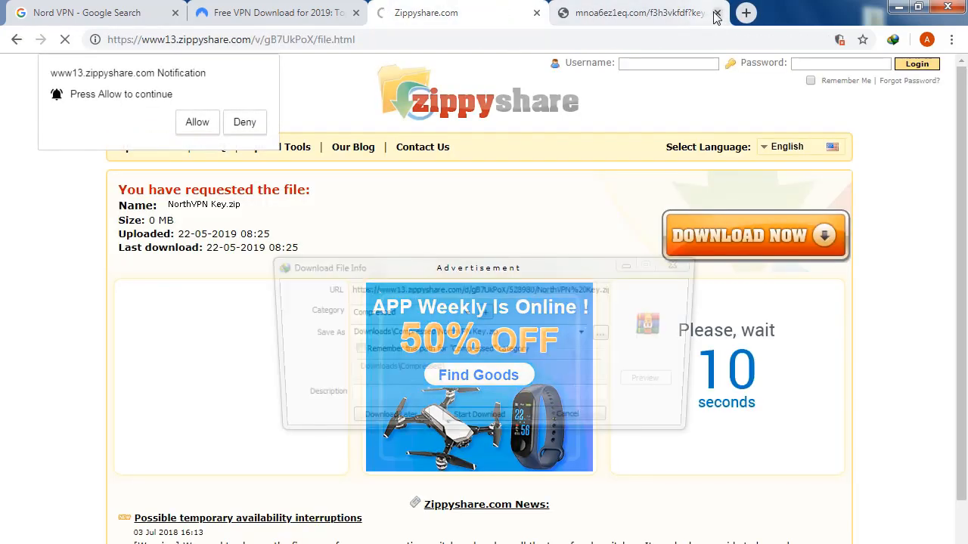
left_click(717, 13)
Step: Save NorthVPN Key.zip to the Desktop and close the finished download's dialog
left_click(608, 333)
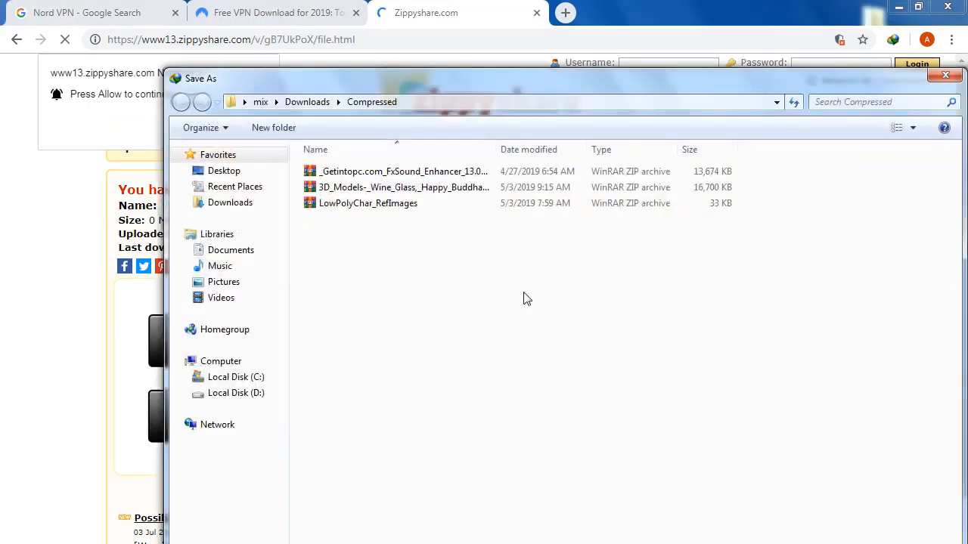
left_click(227, 171)
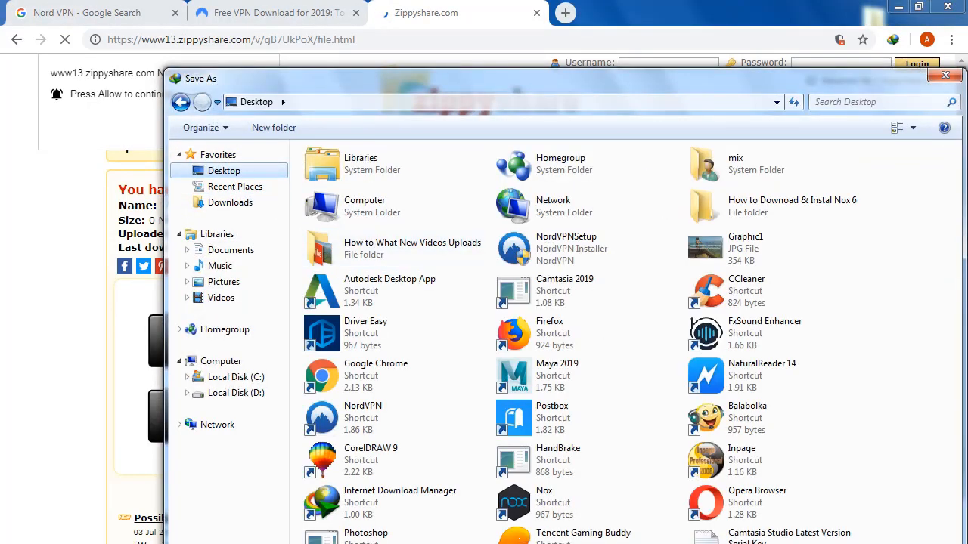
key("Return")
left_click(502, 361)
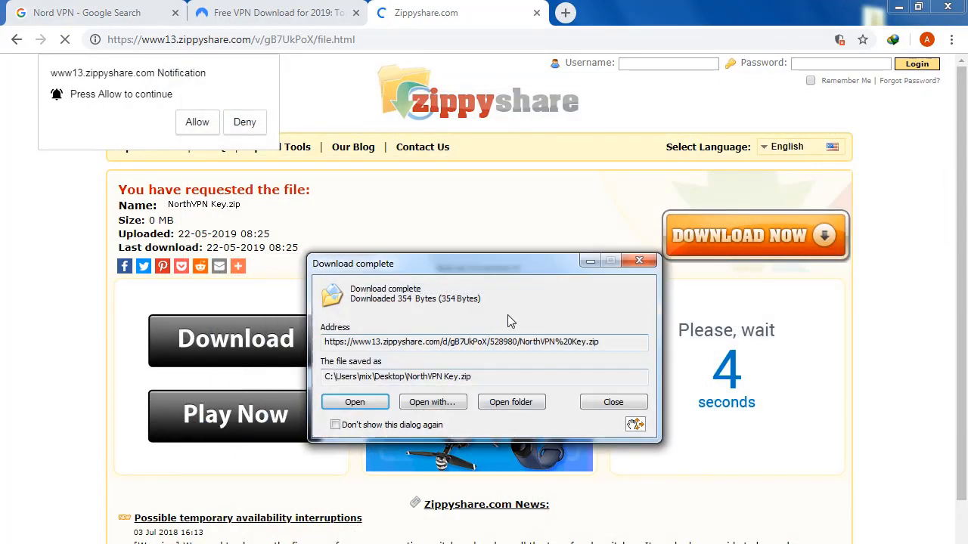
left_click(613, 401)
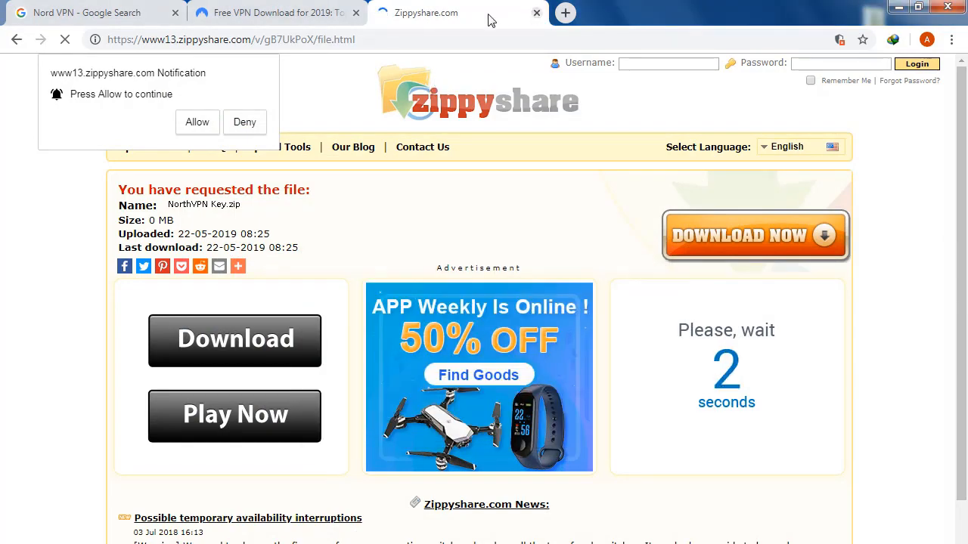
Step: Close the Zippyshare and NordVPN download tabs and get the browser window out of the way
left_click(536, 12)
left_click(355, 12)
left_click(947, 7)
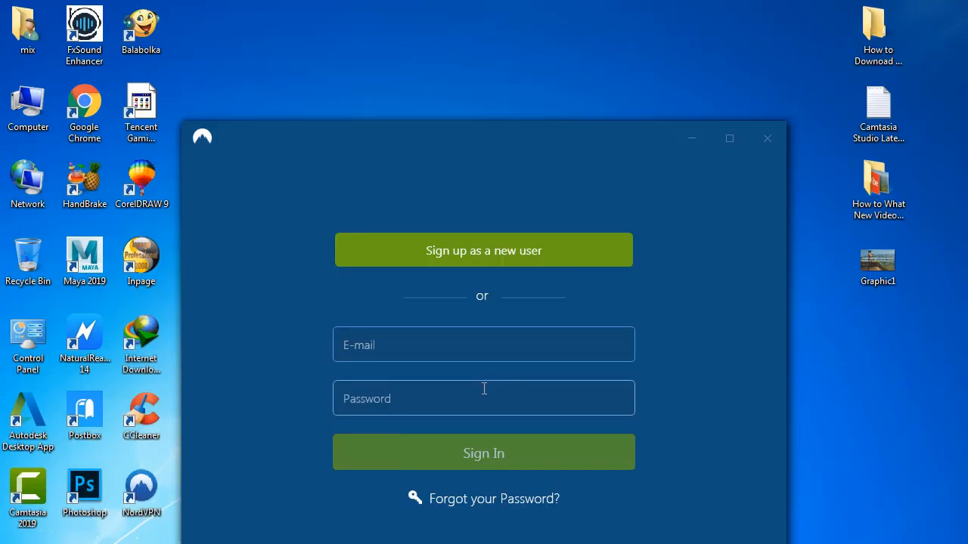
Step: Move the NordVPN sign-in window aside and extract NorthVPN Key.zip directly onto the desktop
left_click(625, 338)
left_click_drag(503, 142, 661, 95)
left_click_drag(221, 542, 281, 354)
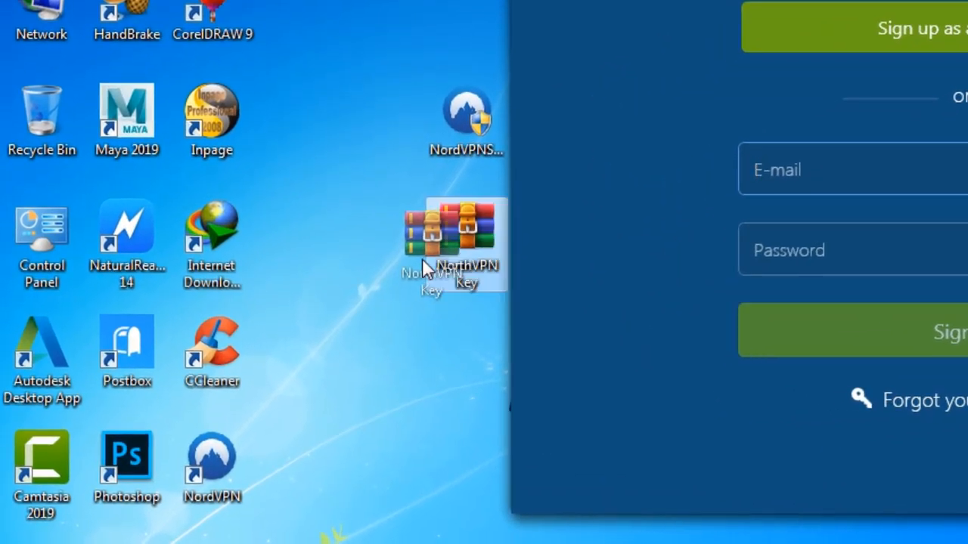
left_click_drag(422, 259, 443, 262)
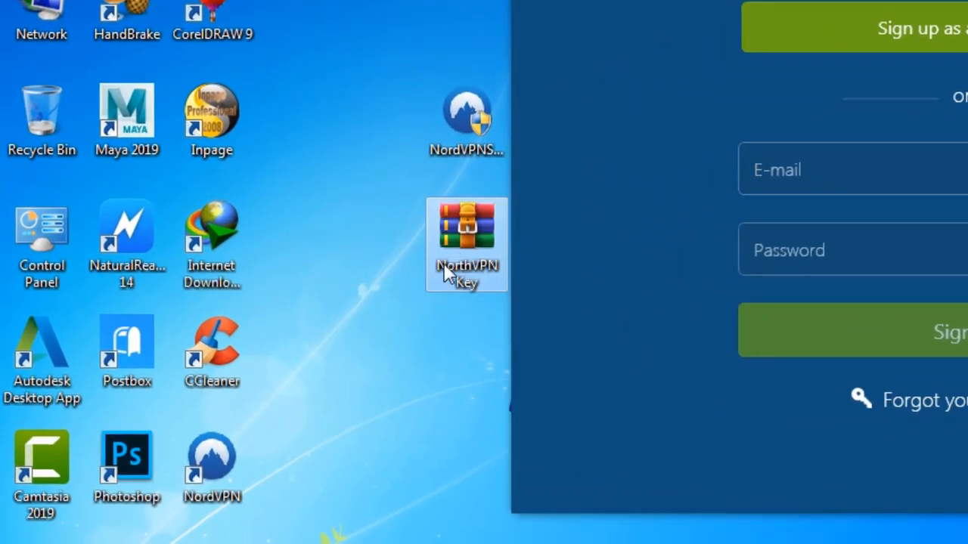
right_click(443, 262)
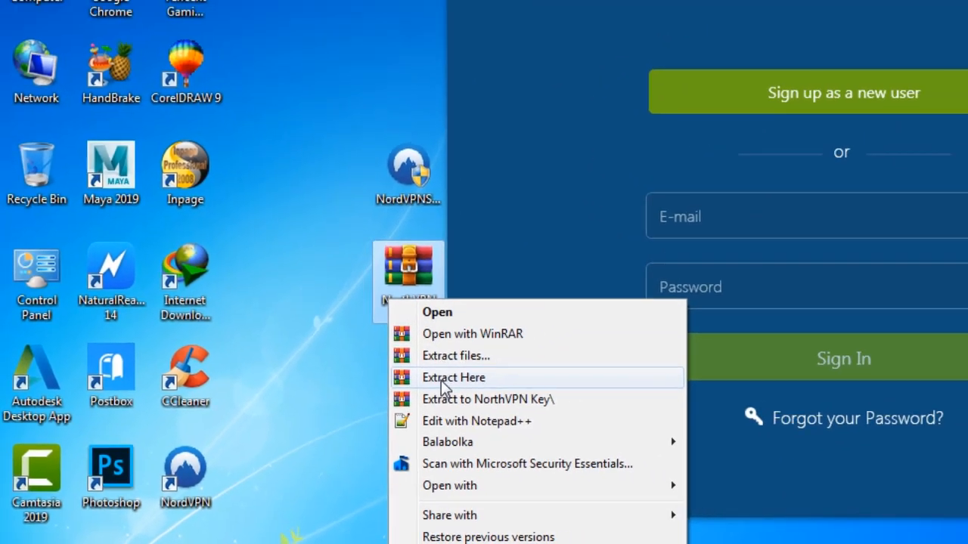
left_click(440, 381)
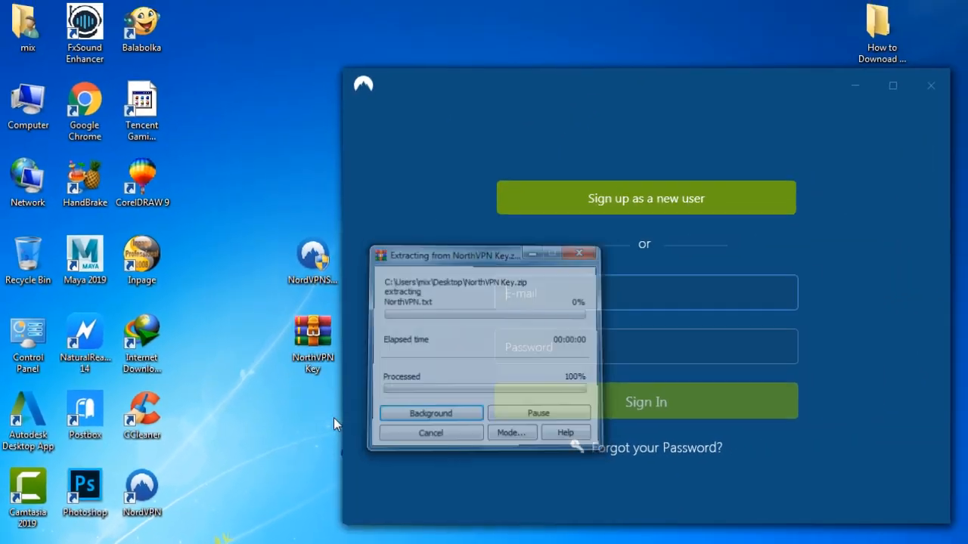
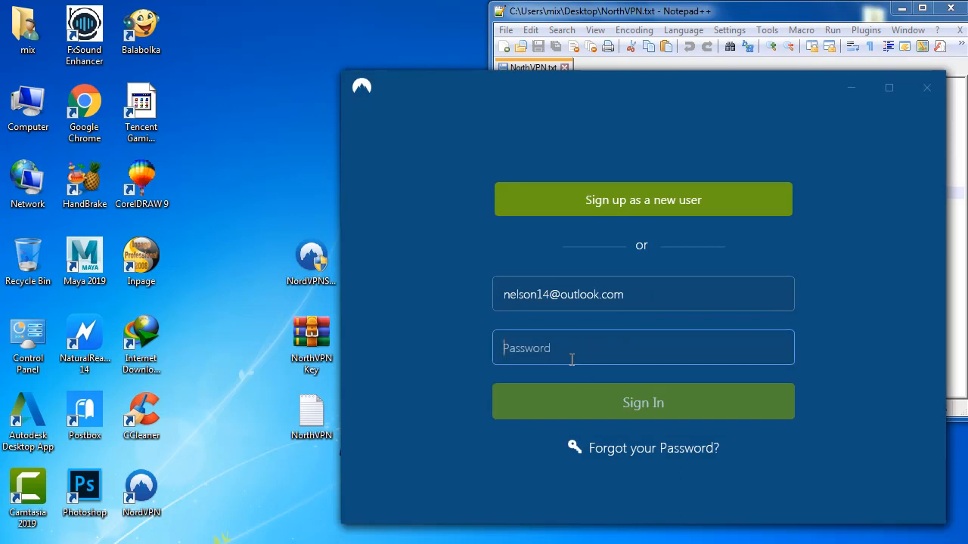
Step: Enter the account password, sign in to NordVPN and dismiss the CyberSec introduction
key("ctrl+v")
left_click(589, 388)
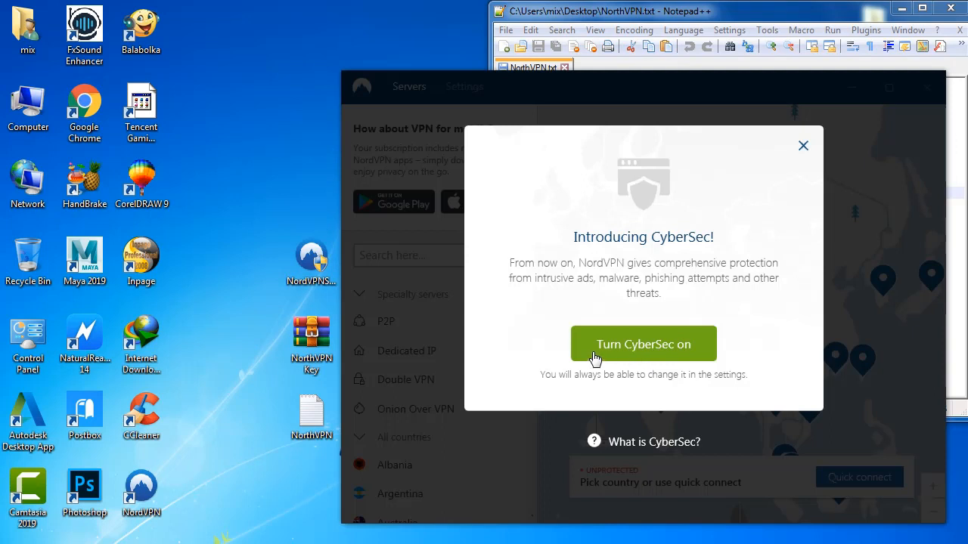
left_click(805, 146)
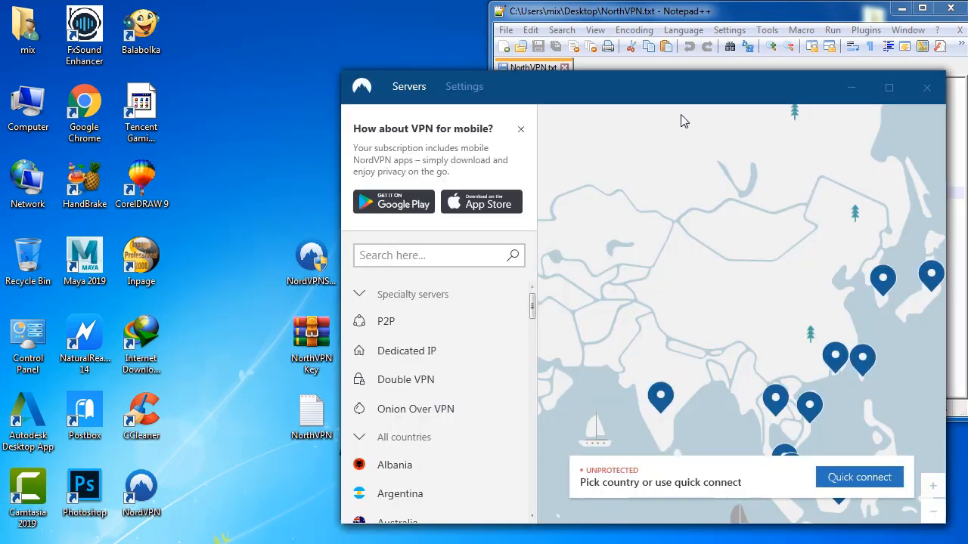
Step: Maximize the NordVPN window and look through its specialty servers and full country list
left_click_drag(690, 91, 539, 99)
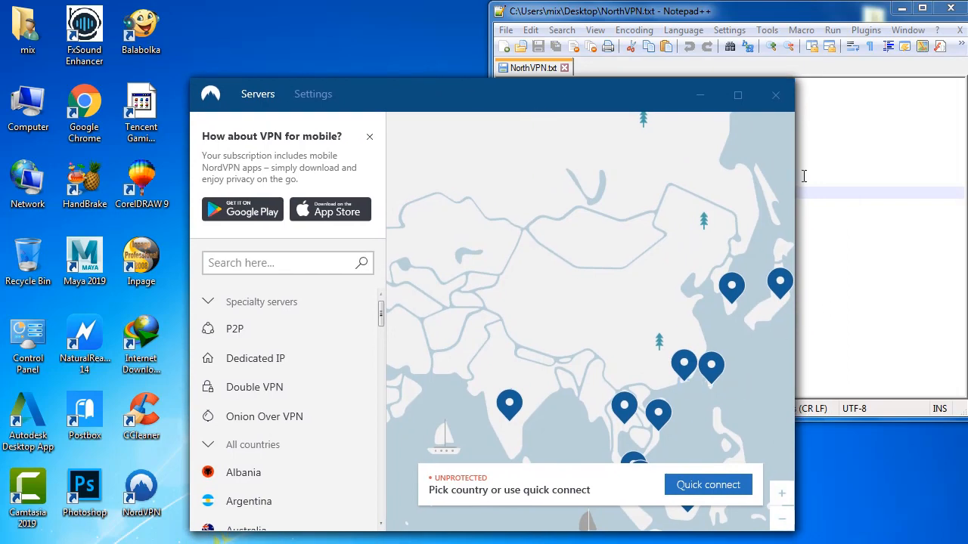
left_click(738, 96)
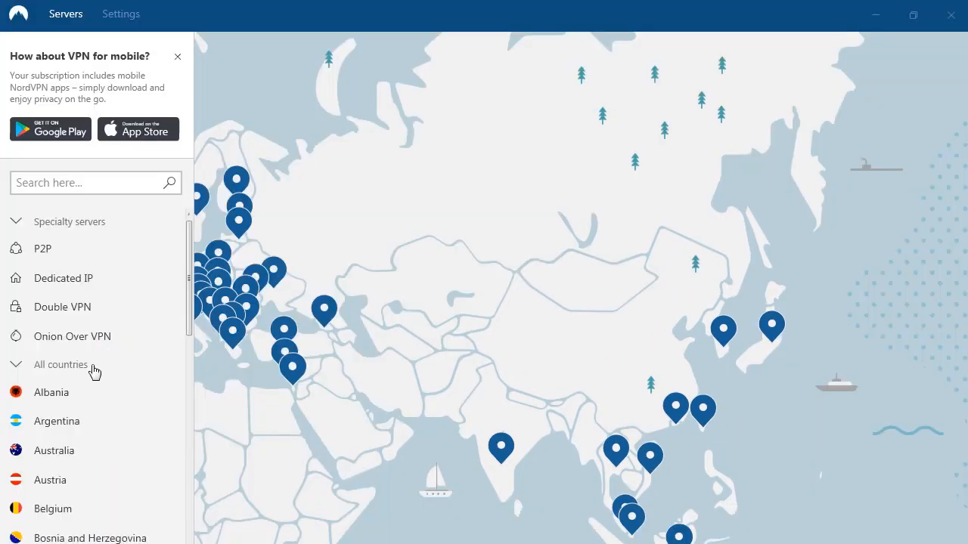
scroll(60, 484, "down", 5)
scroll(71, 514, "up", 5)
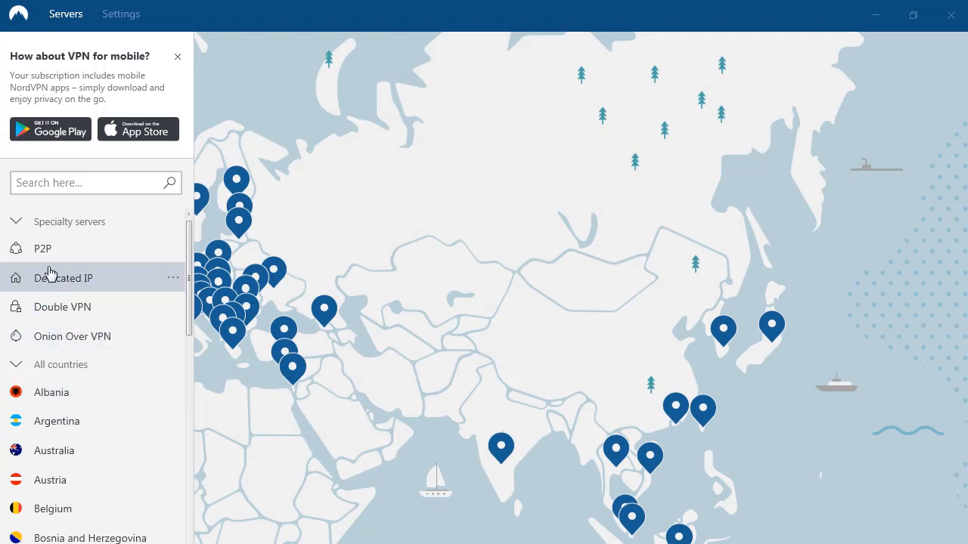
scroll(63, 374, "down", 15)
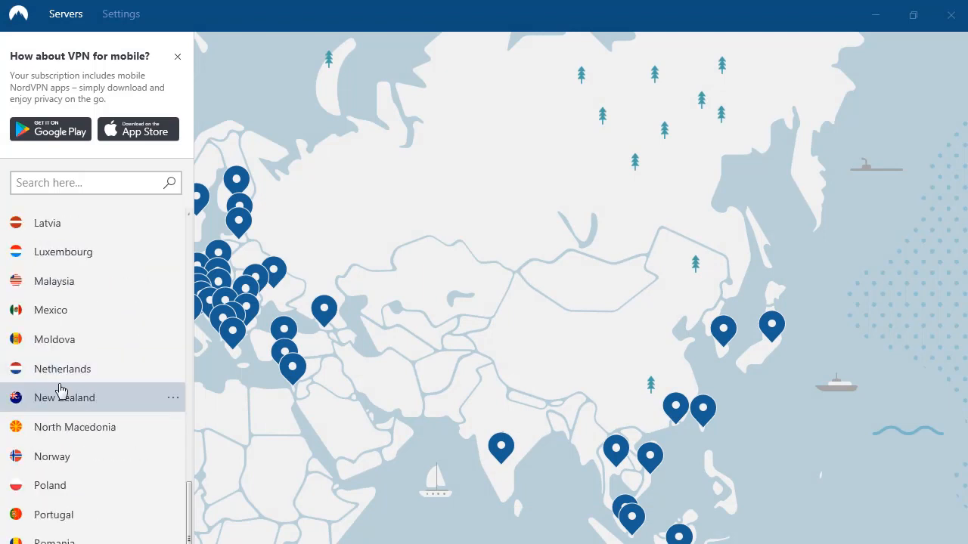
scroll(64, 424, "down", 10)
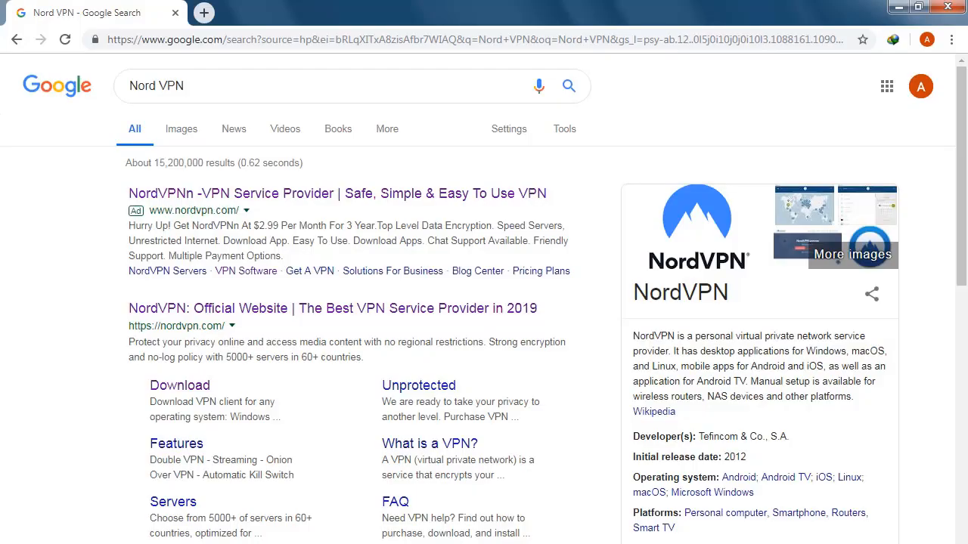
Step: Search Google for "ip", highlight the public IP address in the results and minimize the browser
left_click_drag(224, 89, 0, 68)
type("ip")
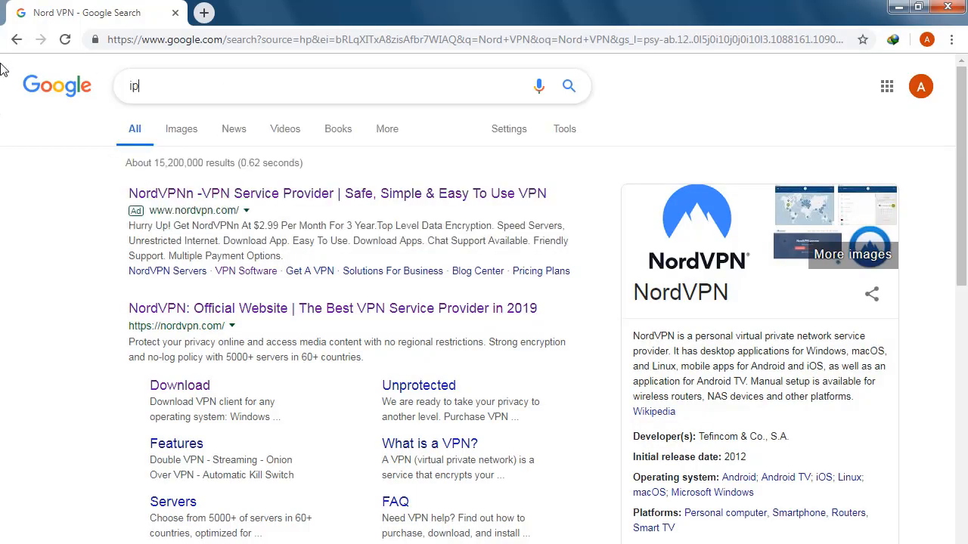
key("Return")
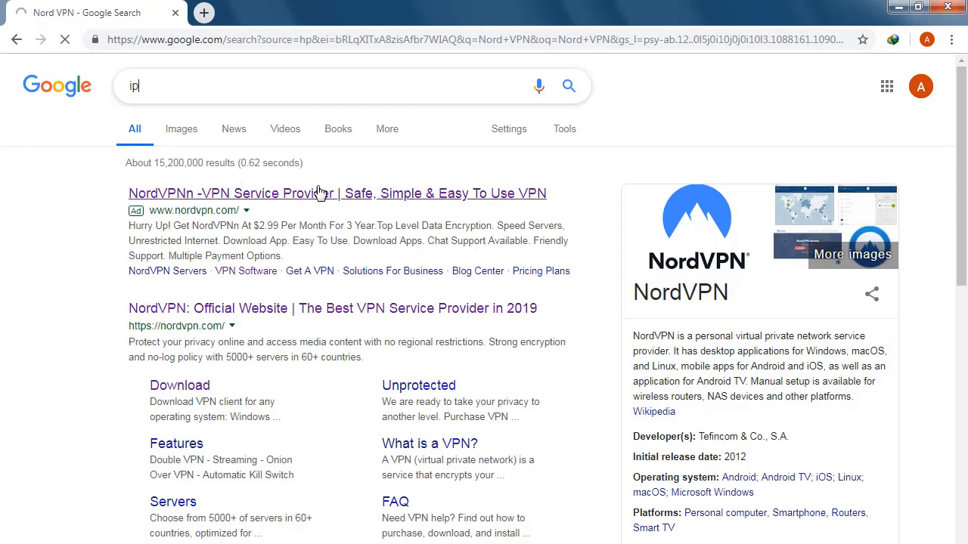
left_click(899, 8)
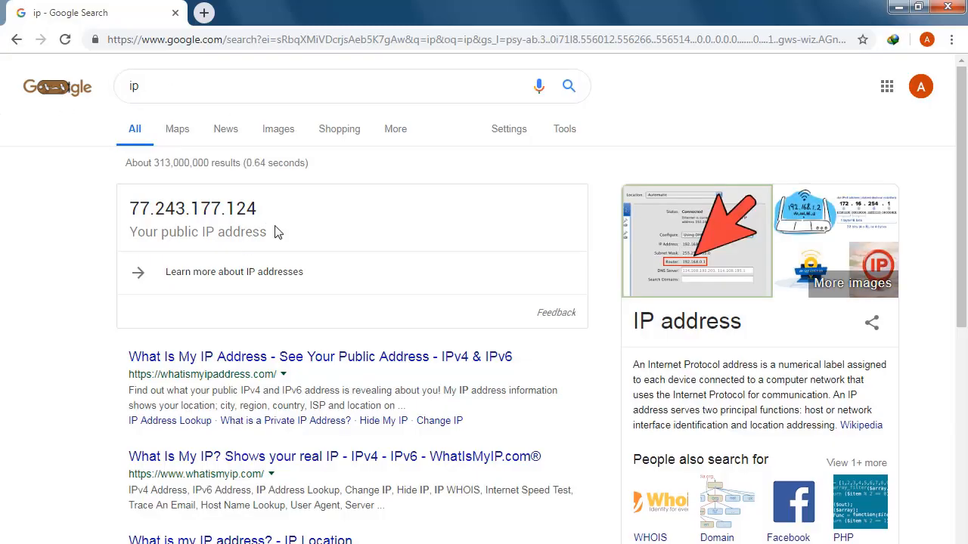
left_click_drag(281, 219, 117, 218)
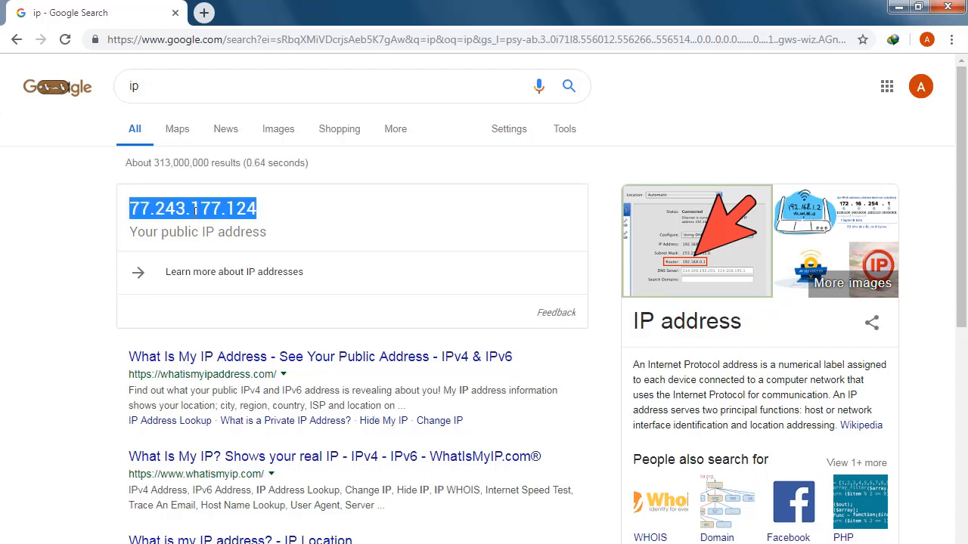
left_click(899, 9)
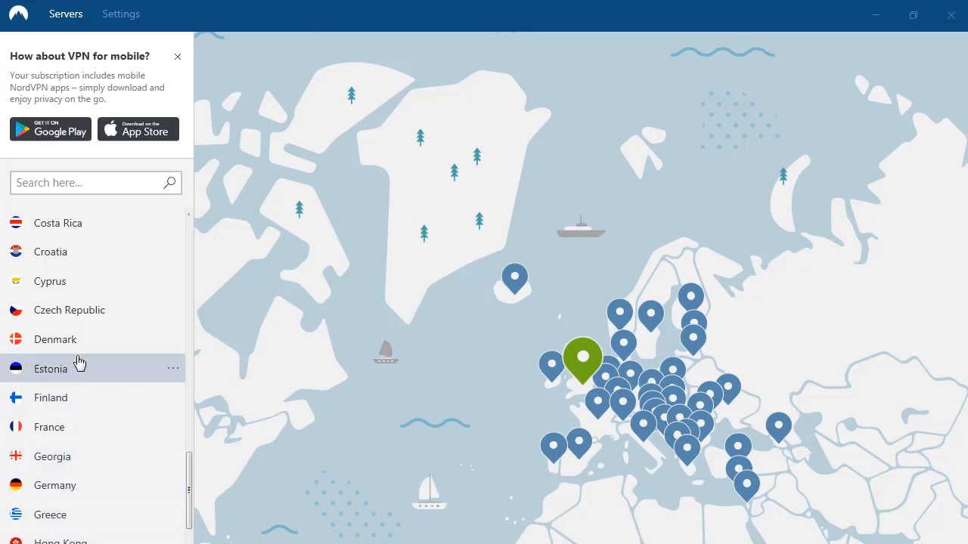
Step: Connect to another country from the server list and recheck the public IP address in the reloaded search results
left_click(59, 290)
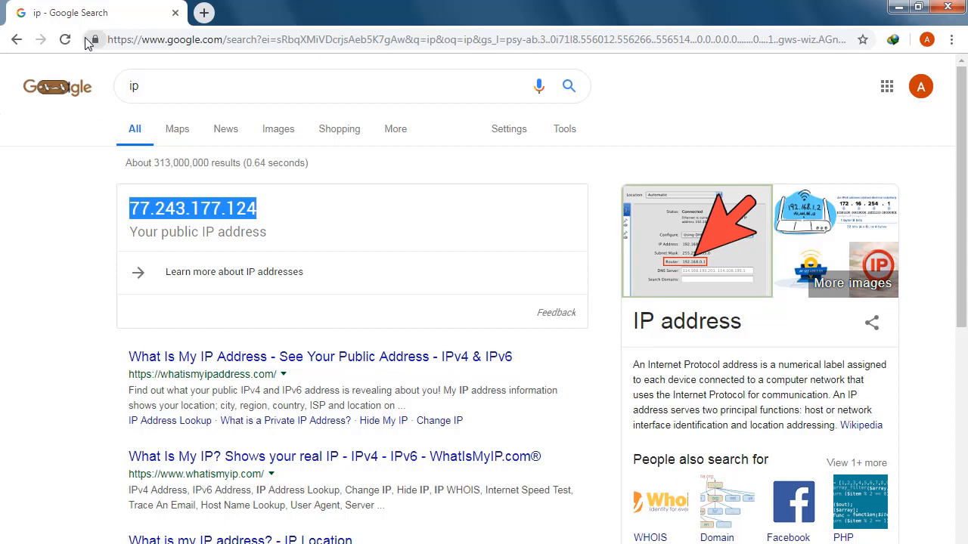
left_click(65, 39)
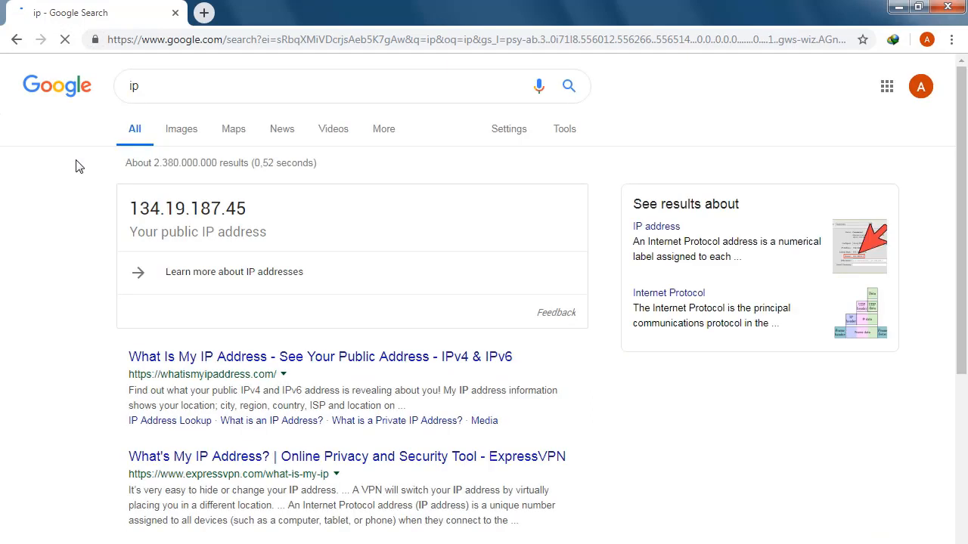
left_click_drag(324, 215, 106, 220)
left_click(106, 219)
left_click(898, 7)
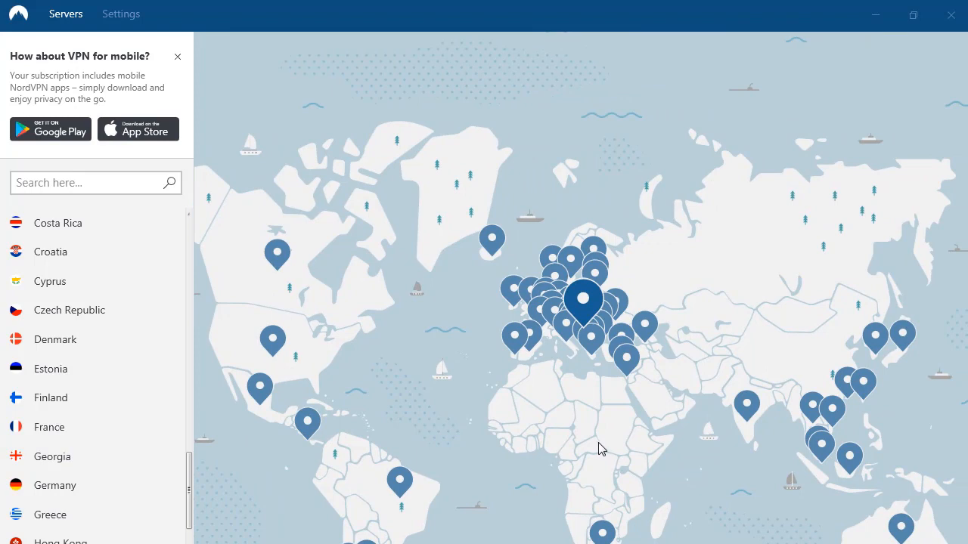
Step: Review NordVPN's general settings, including CyberSec, startup, kill switch and notification options
left_click(123, 15)
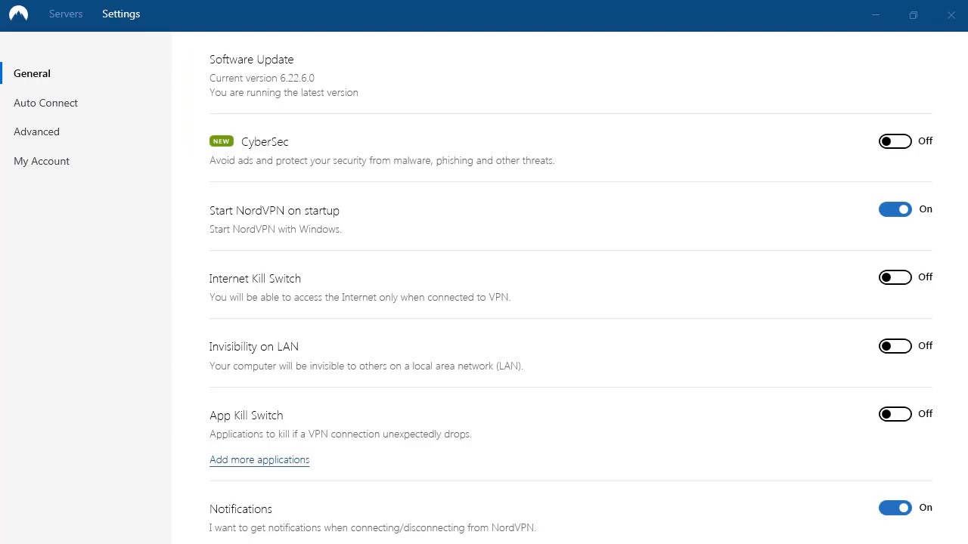
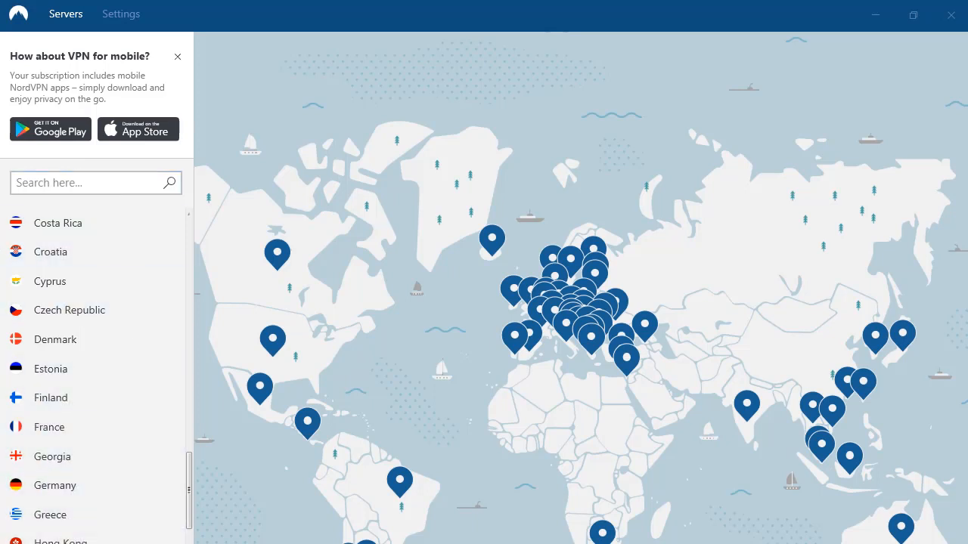
Step: Connect to the India server on the map and reload the Google "ip" results to check the public address
left_click(746, 405)
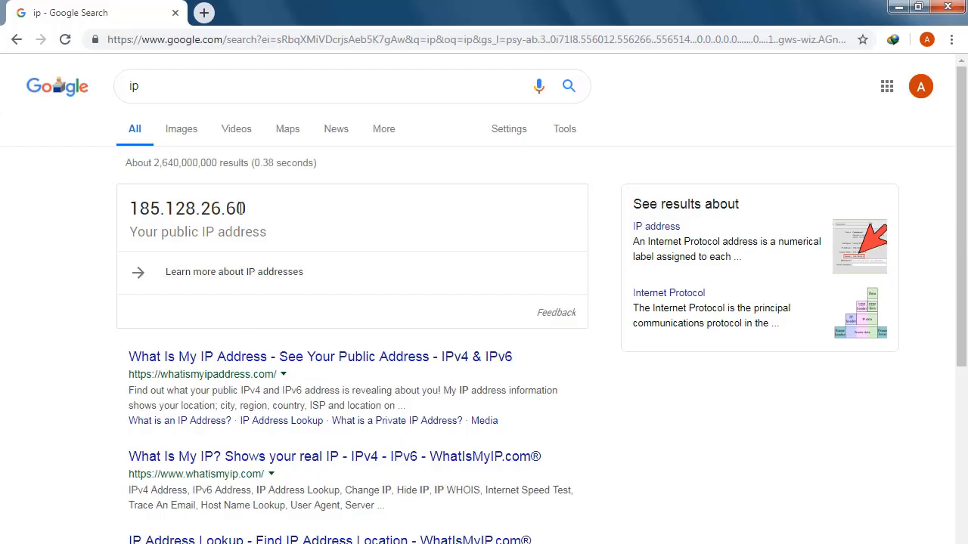
left_click(65, 39)
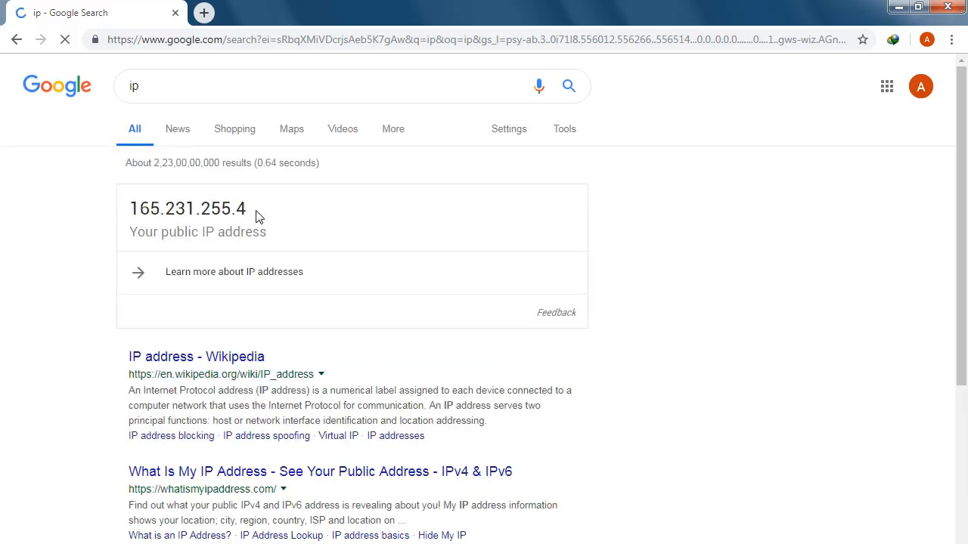
Step: Sign out of the Google account on the "ip" search results page
left_click(929, 93)
left_click(874, 236)
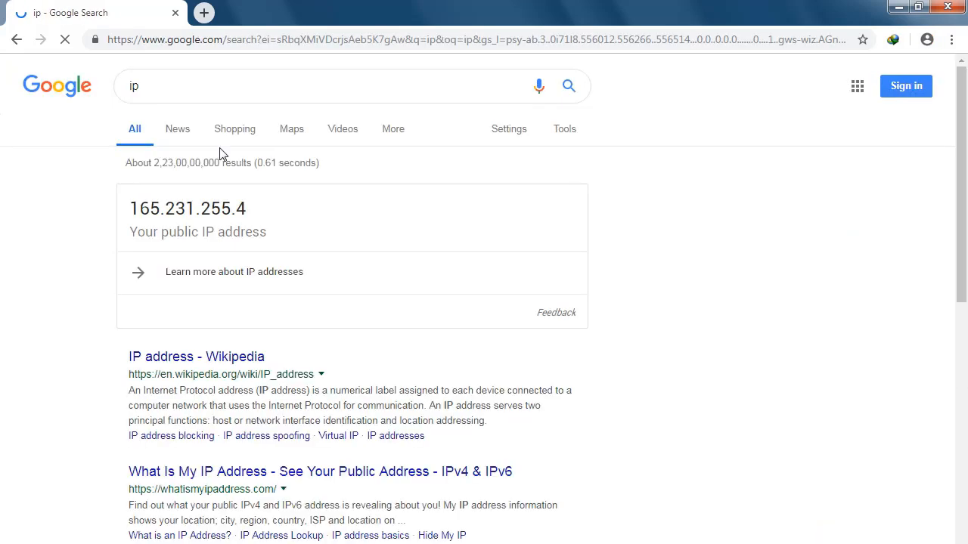
left_click(178, 94)
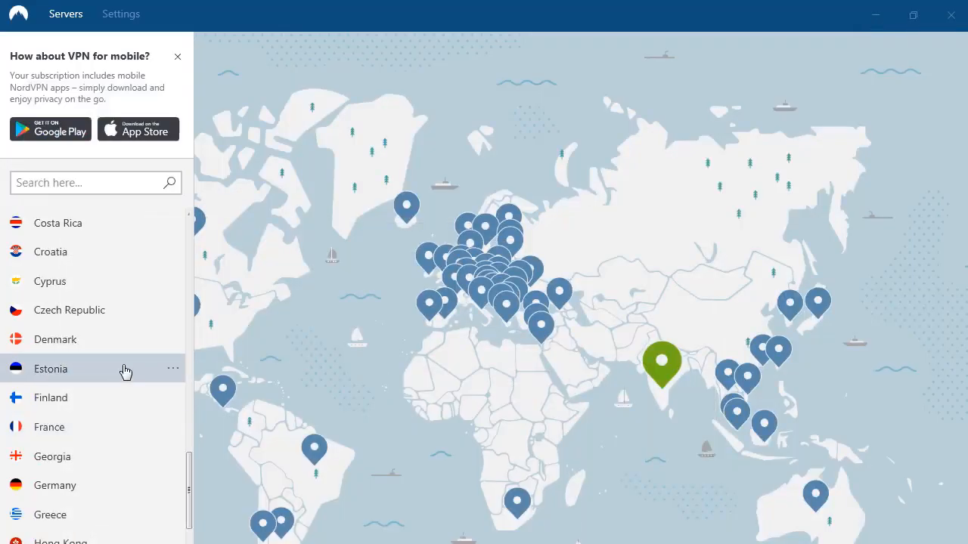
Step: Search NordVPN's server list for "pakis" and clear the search text
scroll(73, 456, "down", 3)
left_click(75, 183)
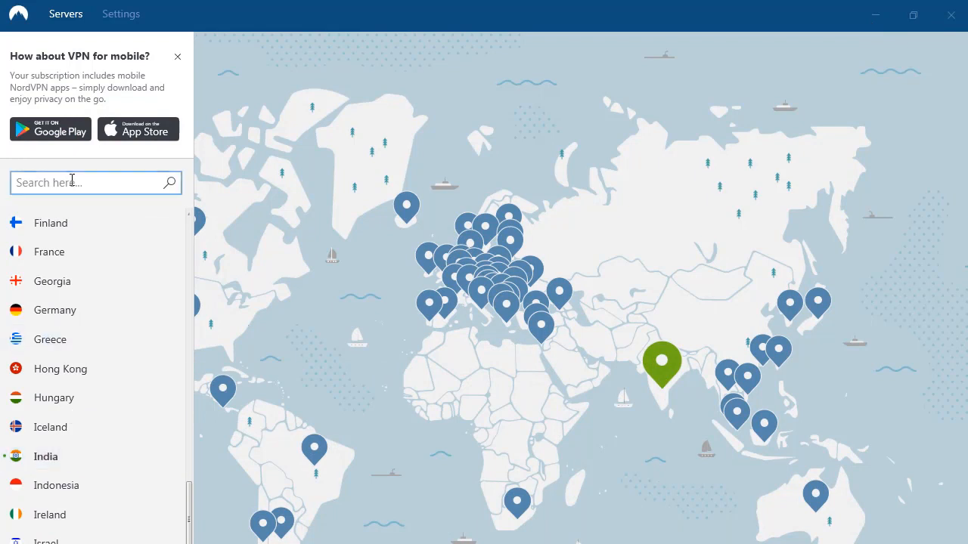
type("pak")
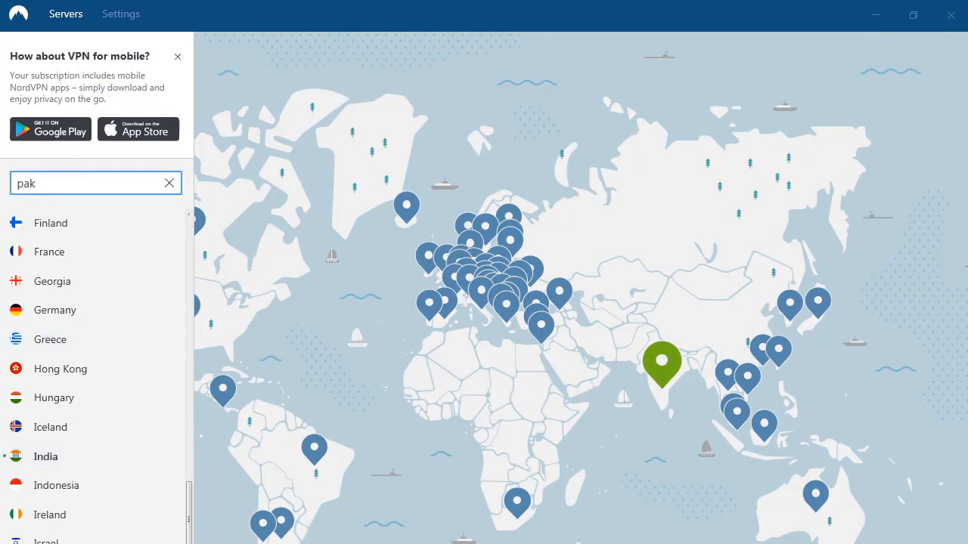
type("is")
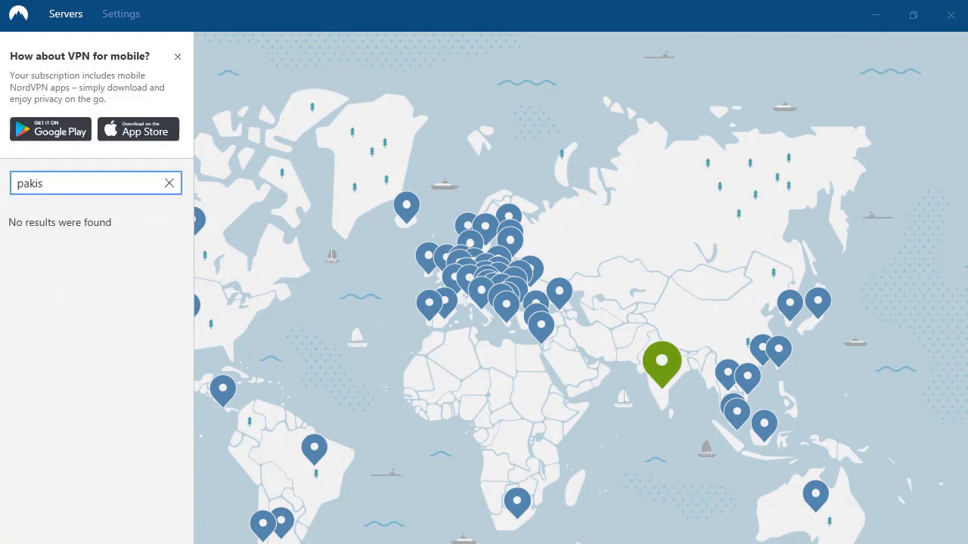
key("BackSpace")
key("BackSpace")
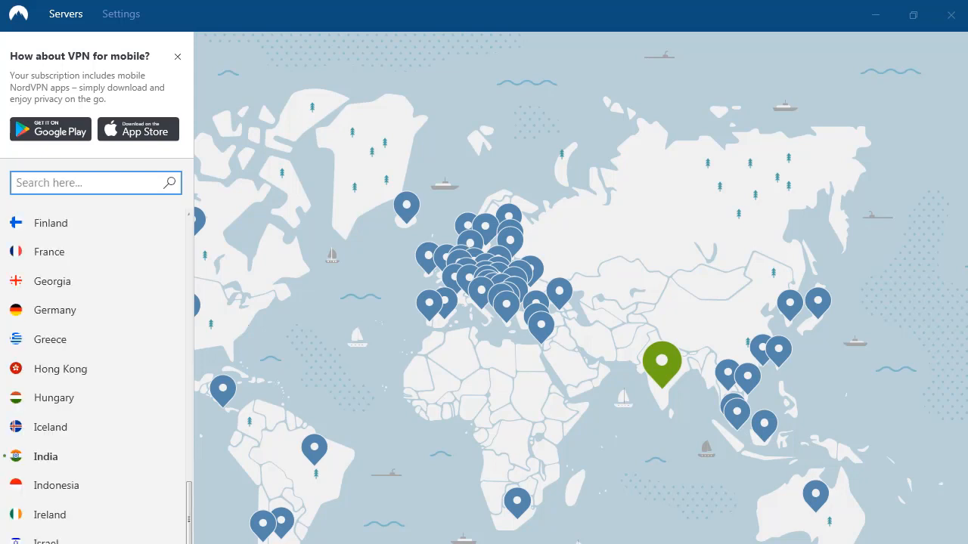
Step: Enter "c" in the server search and choose South Korea in the country list
type("c")
scroll(65, 424, "down", 7)
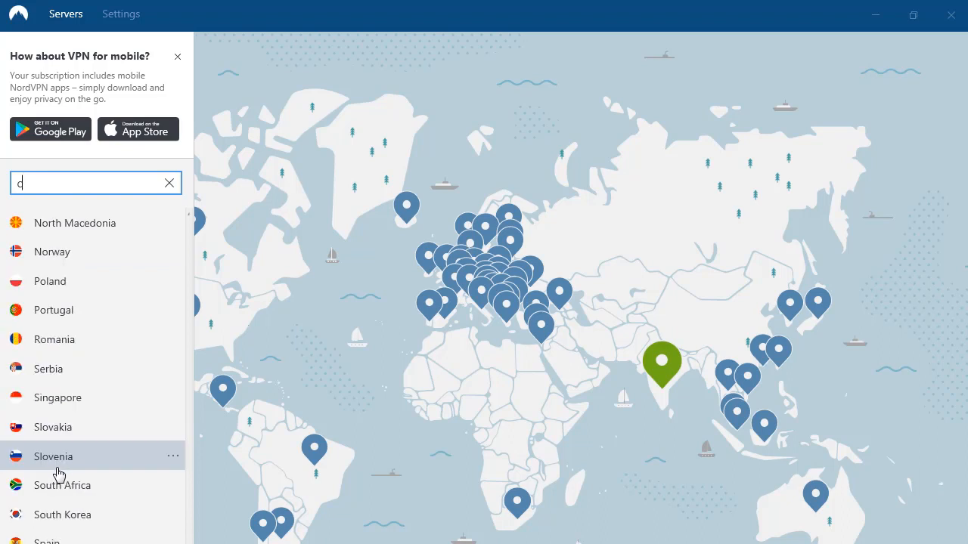
left_click(65, 521)
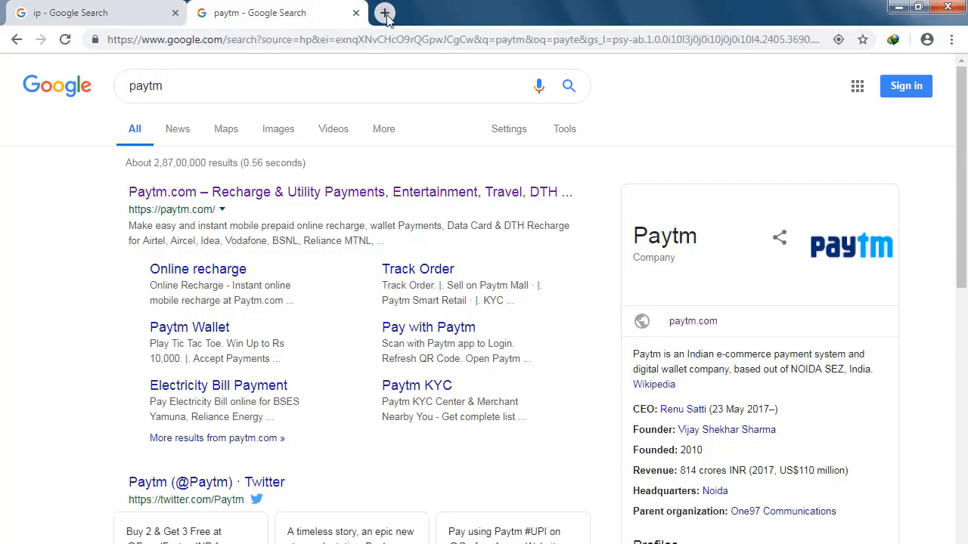
Step: Open YouTube in a new browser tab
key("ctrl+t")
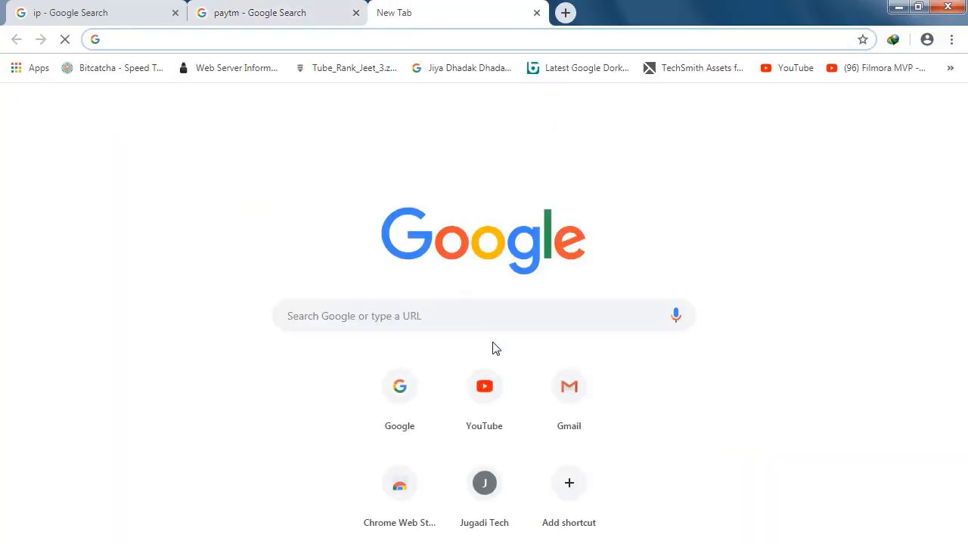
left_click(490, 380)
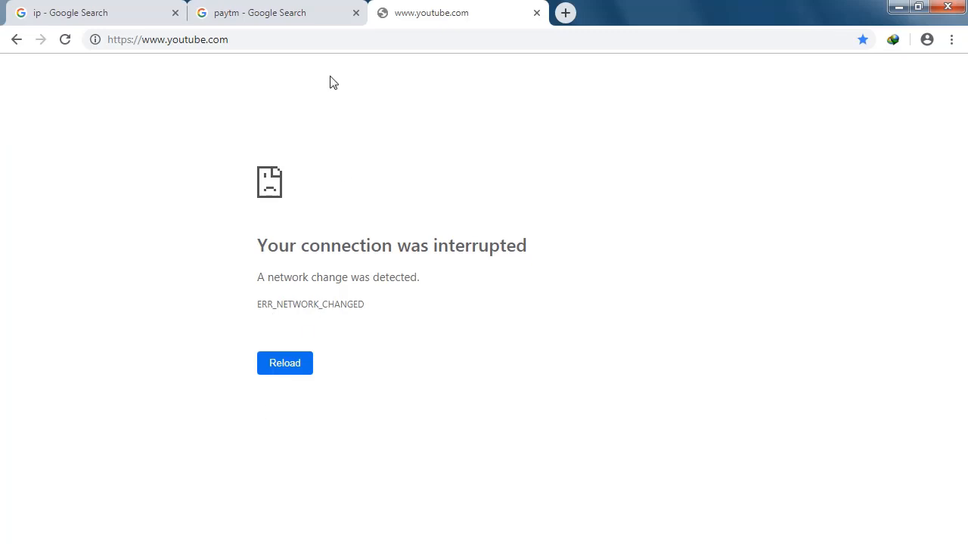
Step: Load the YouTube home page again and look through its trending and recommended videos
left_click(329, 42)
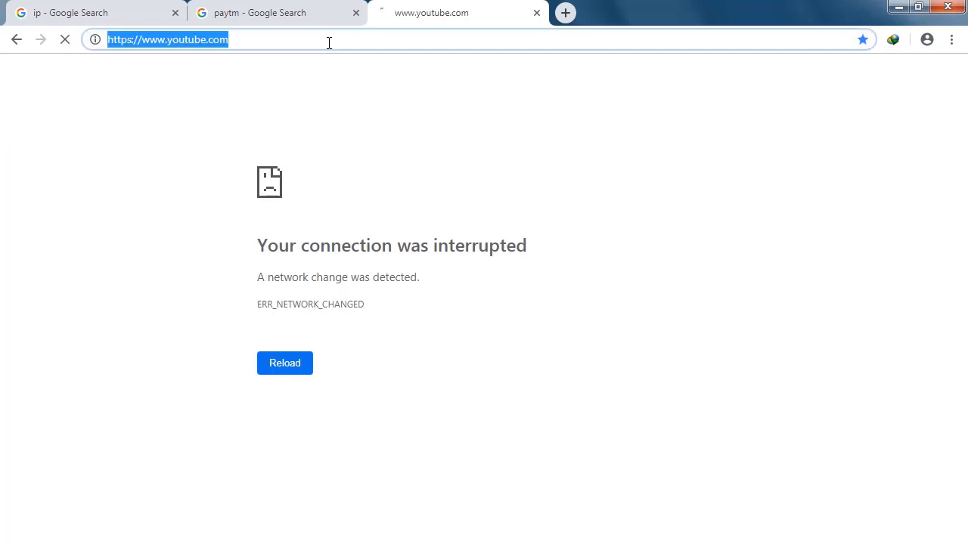
left_click(285, 78)
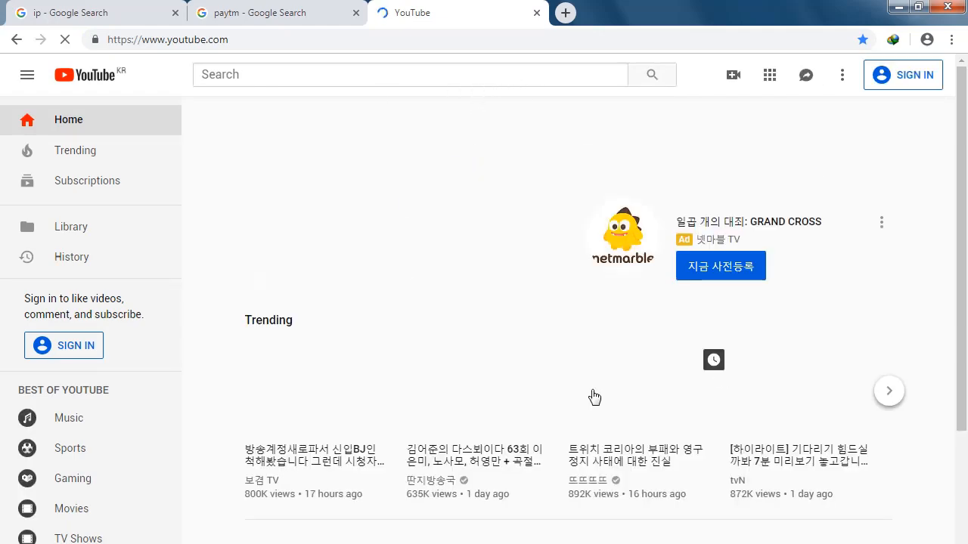
scroll(476, 435, "down", 4)
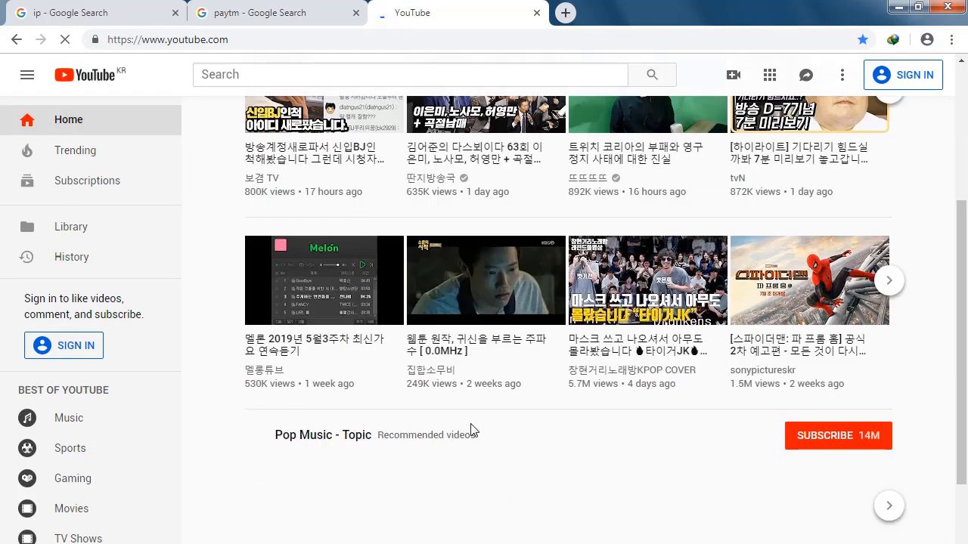
scroll(470, 429, "down", 10)
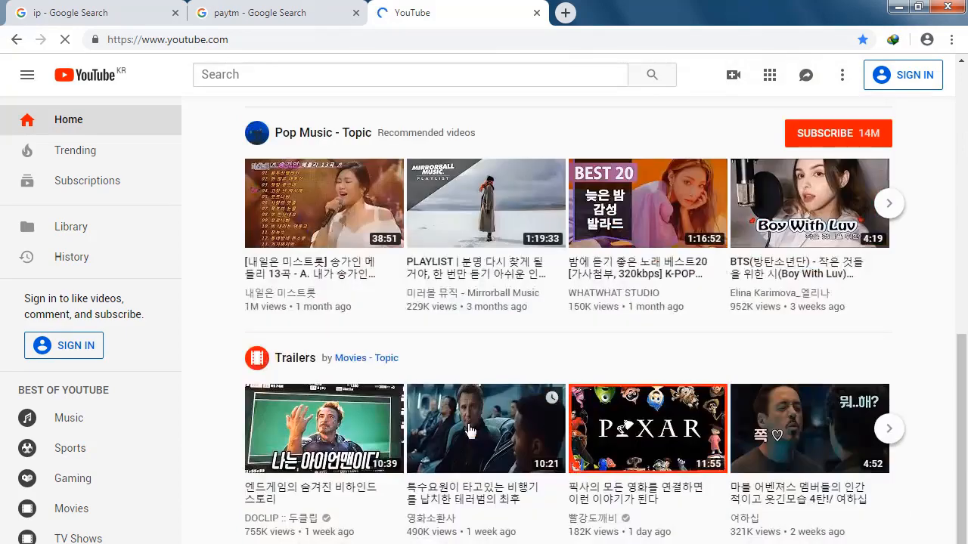
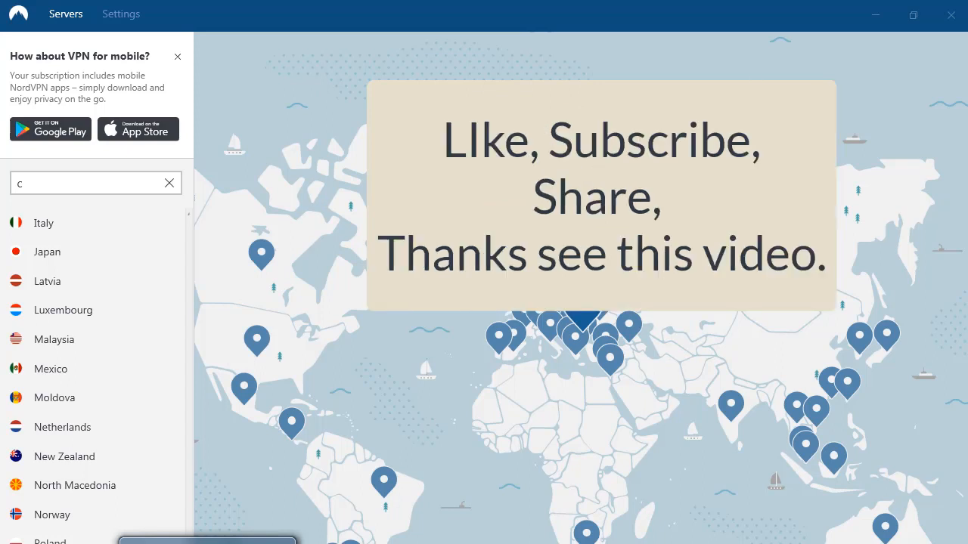
Step: Reload the YouTube page and the "ip" search results to check the current public IP address
scroll(96, 371, "up", 9)
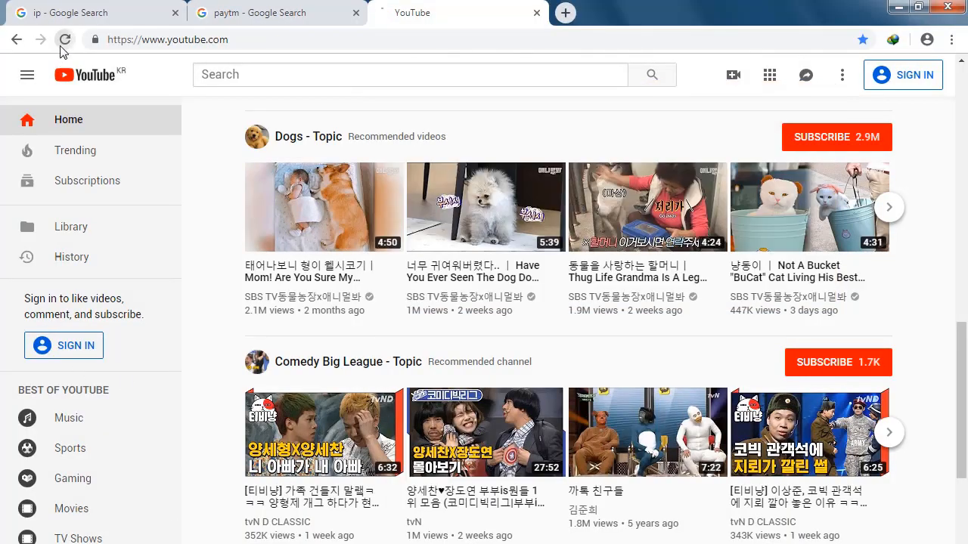
left_click(65, 39)
left_click(106, 12)
left_click(65, 39)
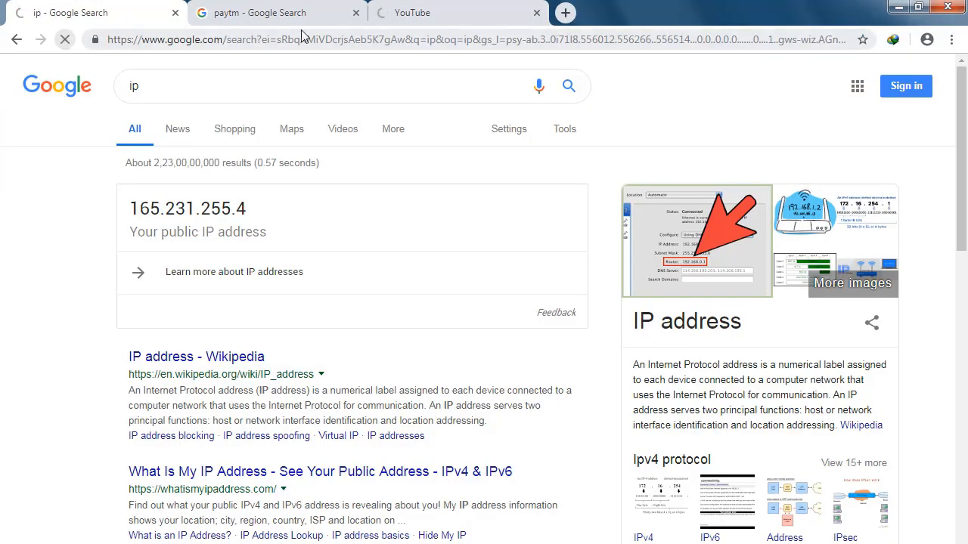
Step: Close the "paytm" search tab and return to the YouTube page
left_click(355, 13)
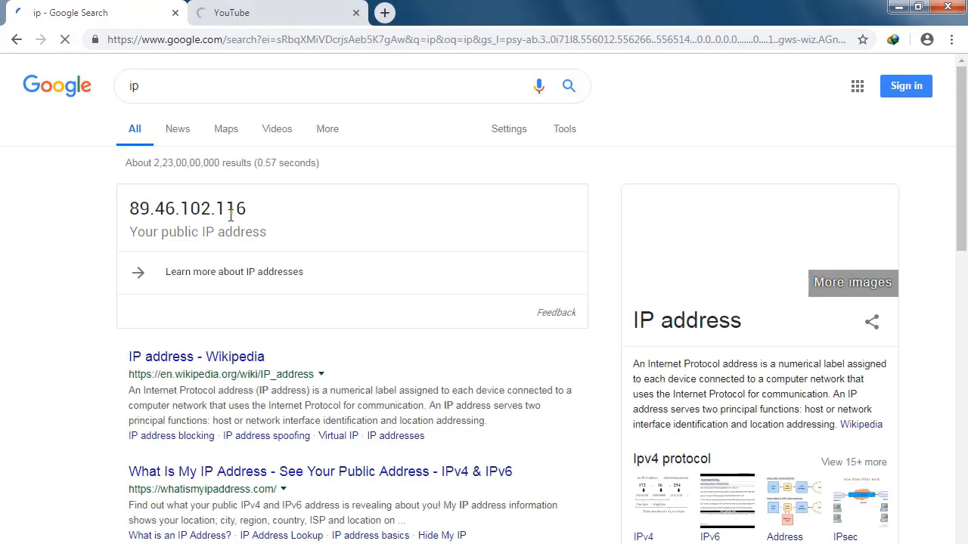
key("ctrl+Tab")
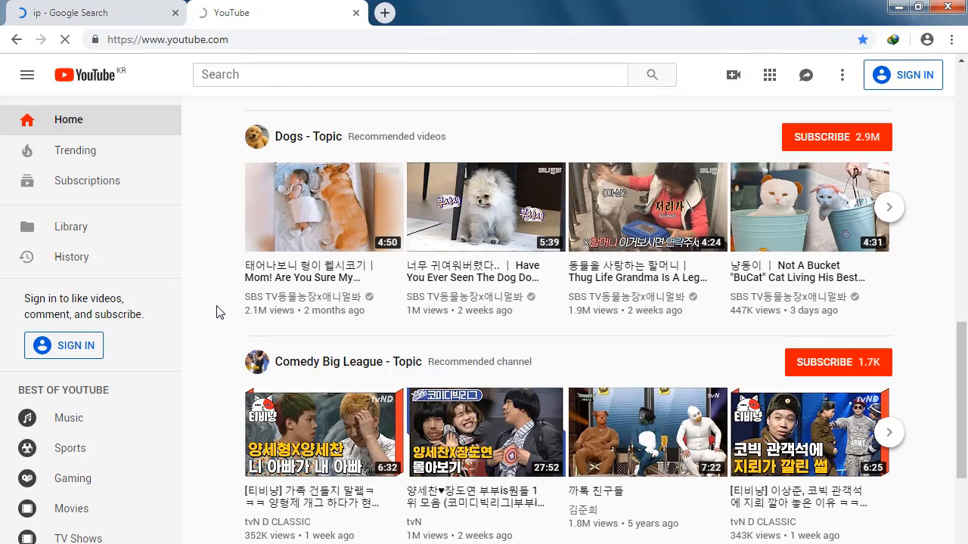